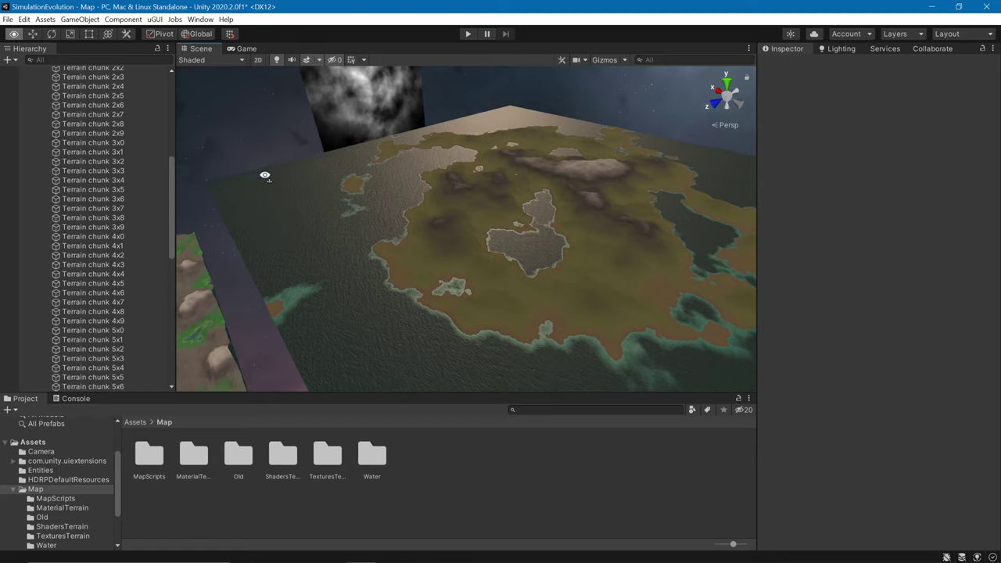
# - Examine the island terrain from several angles in an enlarged Scene view, including its mountains and the HeightMap plane
pyautogui.hotkey('shift', 'space')
pyautogui.keyDown('alt'); pyautogui.moveTo(393, 191); pyautogui.dragTo(254, 180); pyautogui.keyUp('alt')
pyautogui.press('s')
pyautogui.moveTo(254, 180); pyautogui.dragTo(301, 189, button='right')
pyautogui.press('a')
pyautogui.keyDown('alt'); pyautogui.moveTo(301, 189); pyautogui.dragTo(131, 202); pyautogui.keyUp('alt')
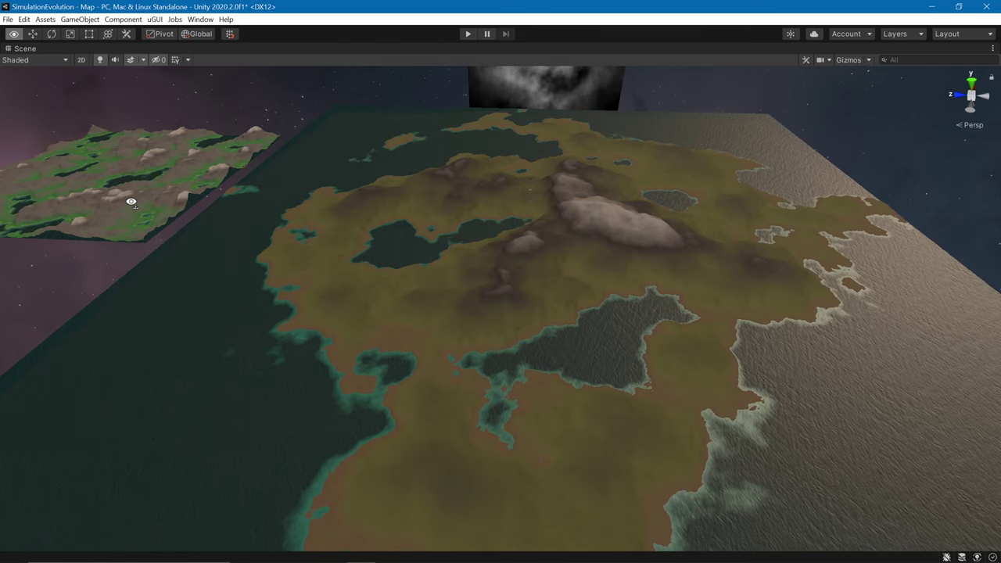
pyautogui.keyDown('alt'); pyautogui.moveTo(131, 202); pyautogui.dragTo(275, 143); pyautogui.keyUp('alt')
pyautogui.click(275, 143)
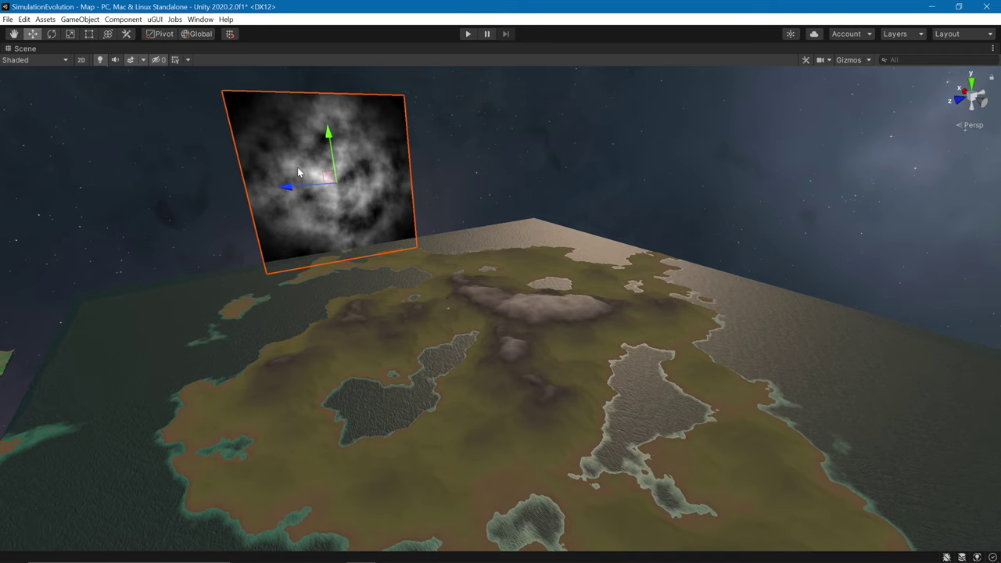
pyautogui.keyDown('alt'); pyautogui.moveTo(297, 166); pyautogui.dragTo(568, 224); pyautogui.keyUp('alt')
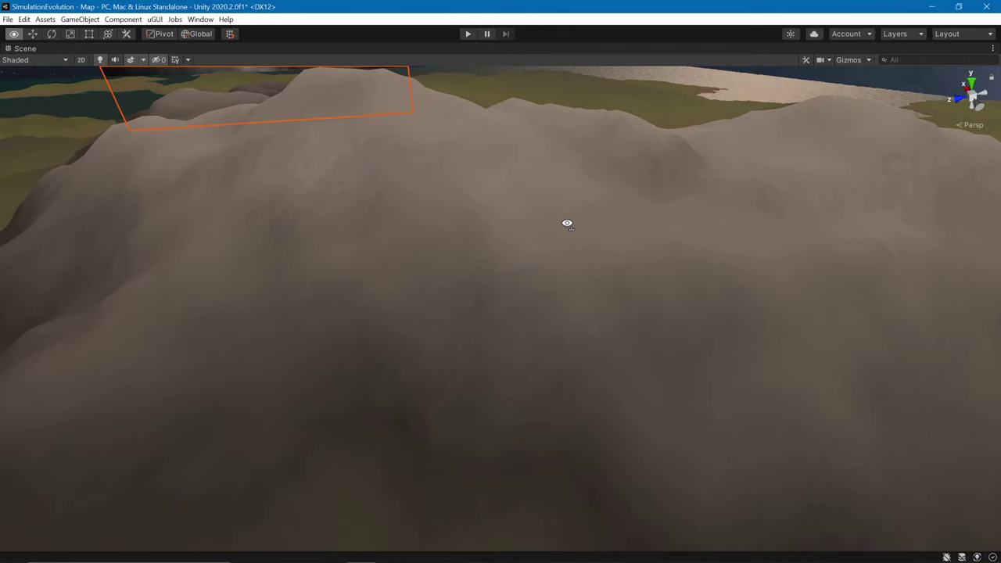
pyautogui.keyDown('alt'); pyautogui.moveTo(474, 217); pyautogui.dragTo(643, 221); pyautogui.keyUp('alt')
pyautogui.hotkey('shift', 'space')
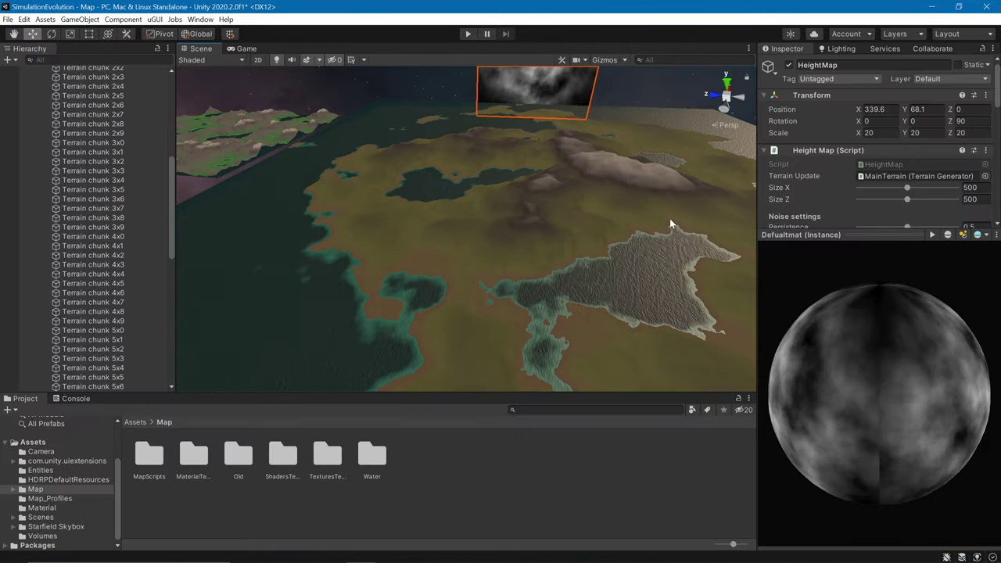
# - Collapse the material preview below HeightMap's properties and fold the Chunks group under MainTerrain
pyautogui.click(853, 235)
pyautogui.scroll(-4, 819, 314)
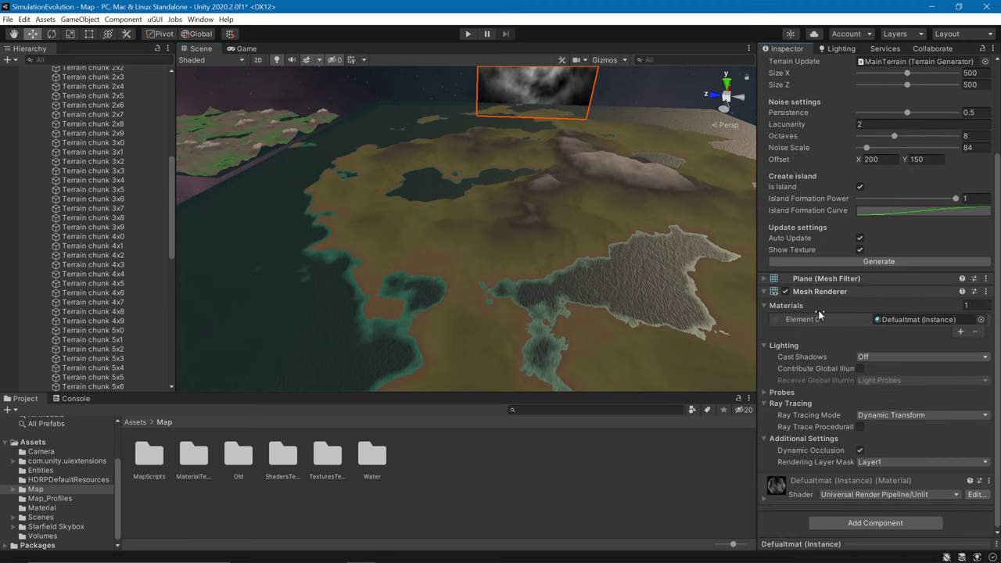
pyautogui.scroll(7, 125, 250)
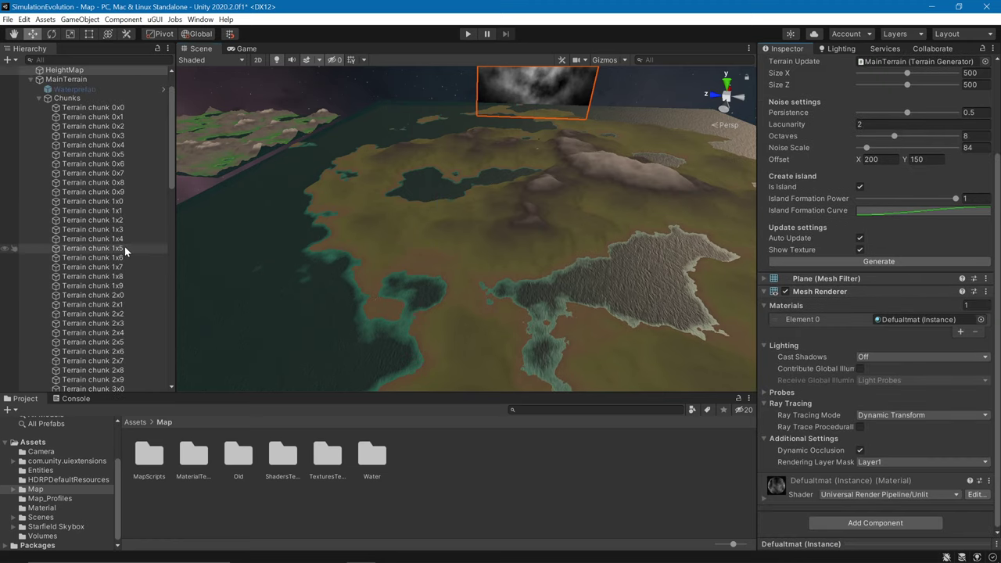
pyautogui.click(39, 100)
# - Select the small terrain's Water object and its parent Terrain to examine their components
pyautogui.moveTo(275, 166)
pyautogui.mouseDown(button='right')
pyautogui.moveTo(219, 164)
pyautogui.moveTo(333, 159)
pyautogui.moveTo(259, 149)
pyautogui.moveTo(284, 183)
pyautogui.moveTo(270, 178)
pyautogui.mouseUp(button='right')
pyautogui.press('w')
pyautogui.click(368, 211)
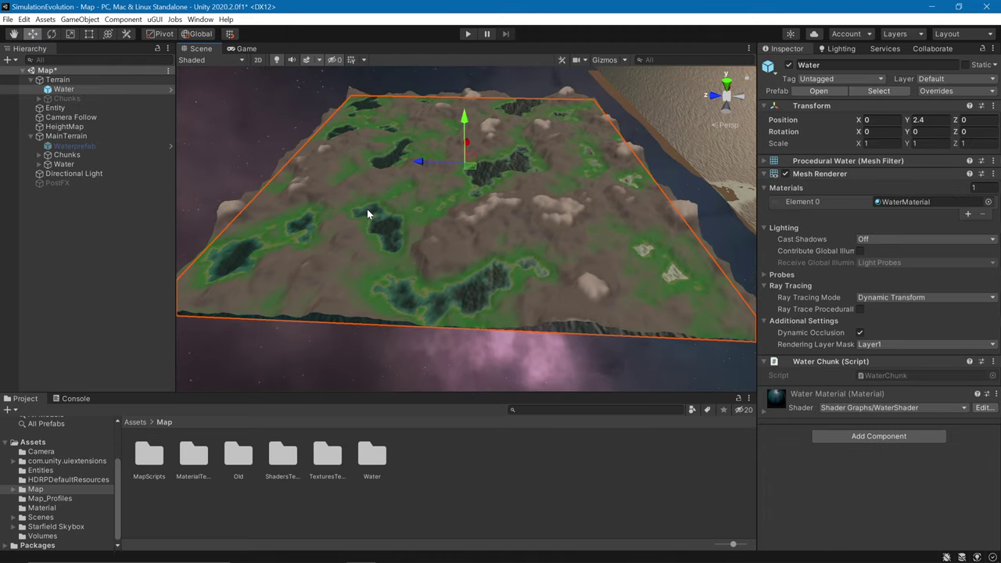
pyautogui.click(483, 174)
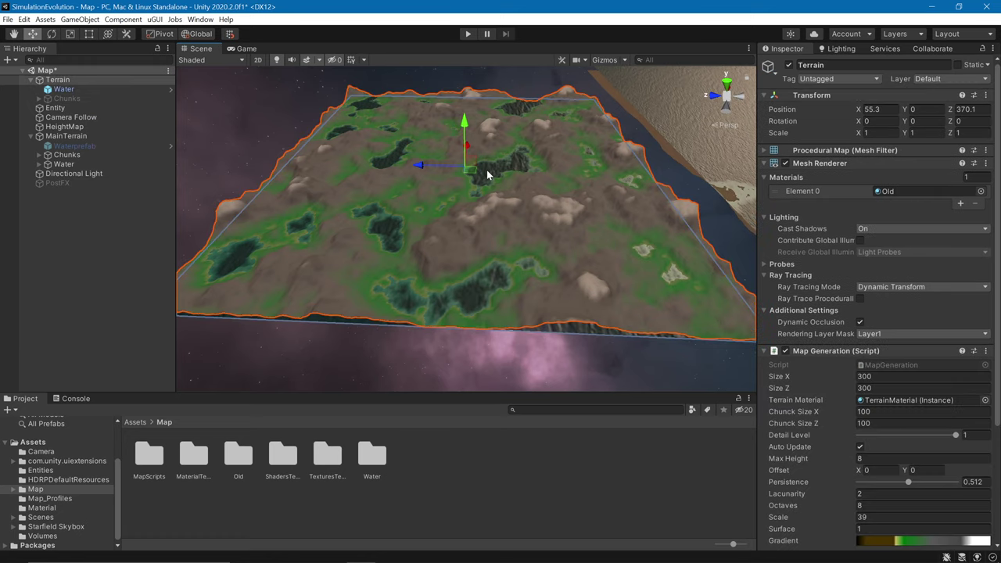
# - Select a single water chunk at the main terrain's edge and a terrain chunk on the island to examine the chunk structure
pyautogui.click(317, 320)
pyautogui.moveTo(318, 321); pyautogui.dragTo(209, 171, button='right')
pyautogui.click(603, 290)
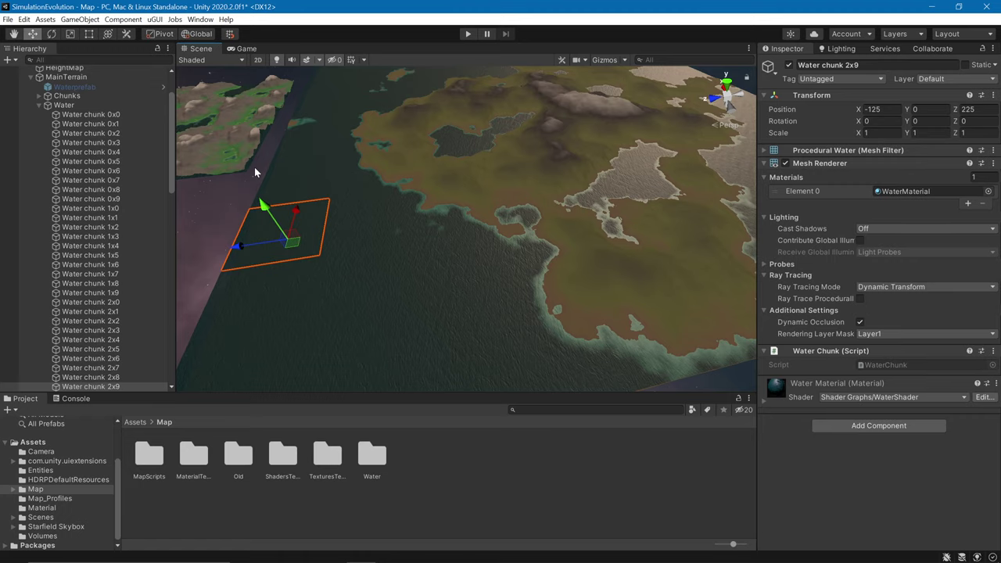
pyautogui.moveTo(496, 294); pyautogui.dragTo(429, 247, button='right')
pyautogui.press('w')
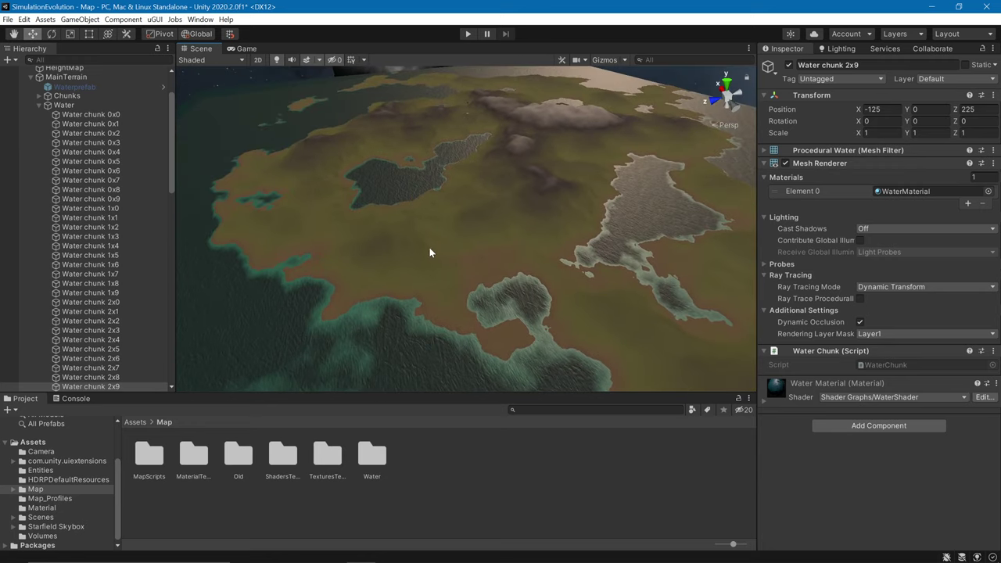
pyautogui.click(418, 256)
pyautogui.click(442, 234)
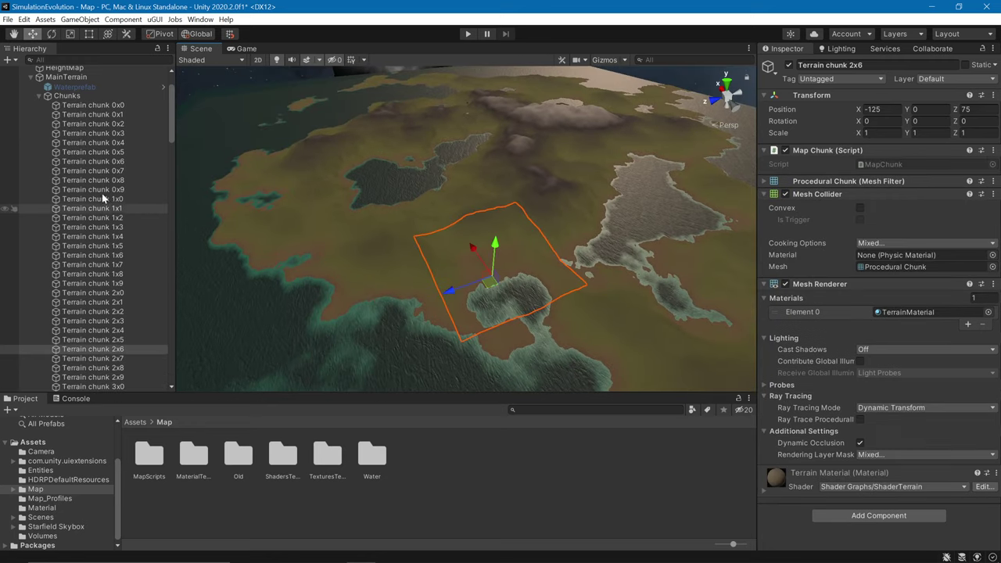
# - Fold the chunk lists under MainTerrain and select its Water and Chunks groups to review the hierarchy
pyautogui.click(39, 95)
pyautogui.click(40, 105)
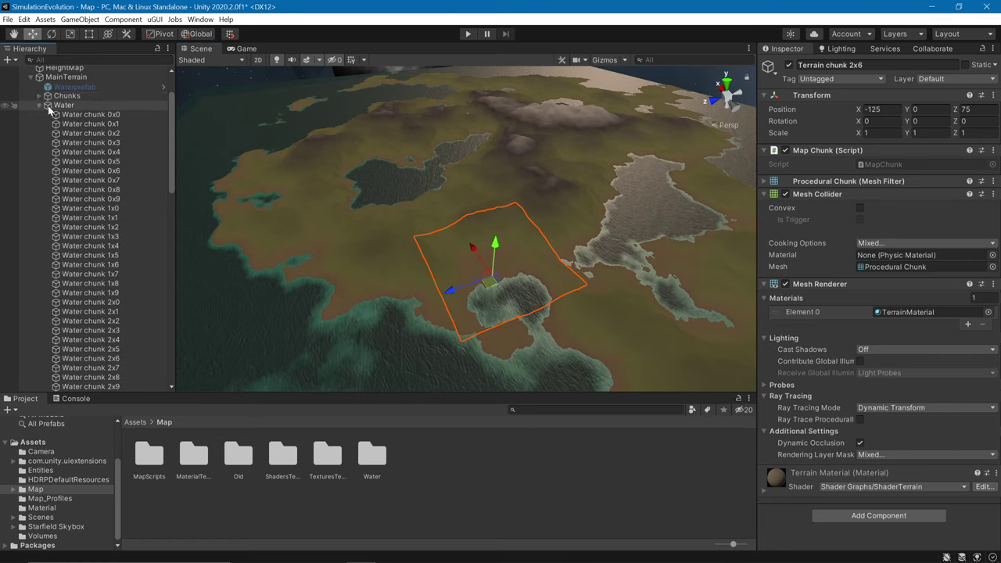
pyautogui.click(41, 106)
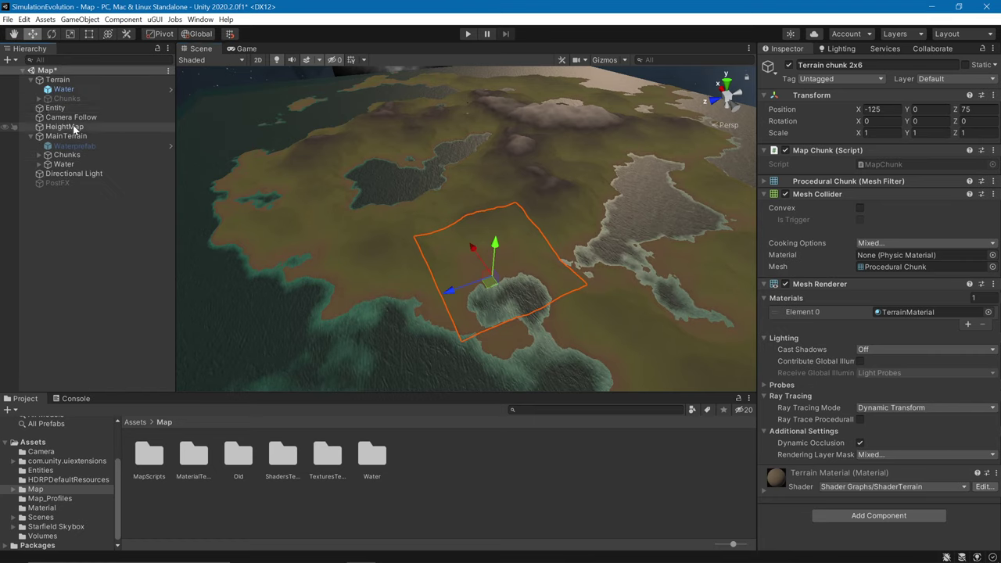
pyautogui.click(66, 165)
pyautogui.click(69, 155)
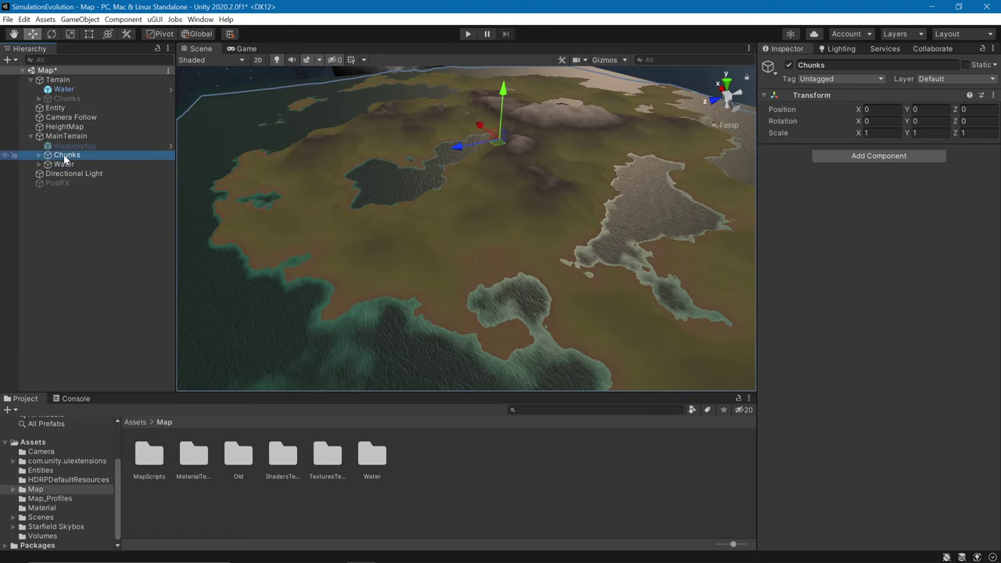
pyautogui.moveTo(248, 172); pyautogui.dragTo(263, 171, button='right')
pyautogui.click(39, 155)
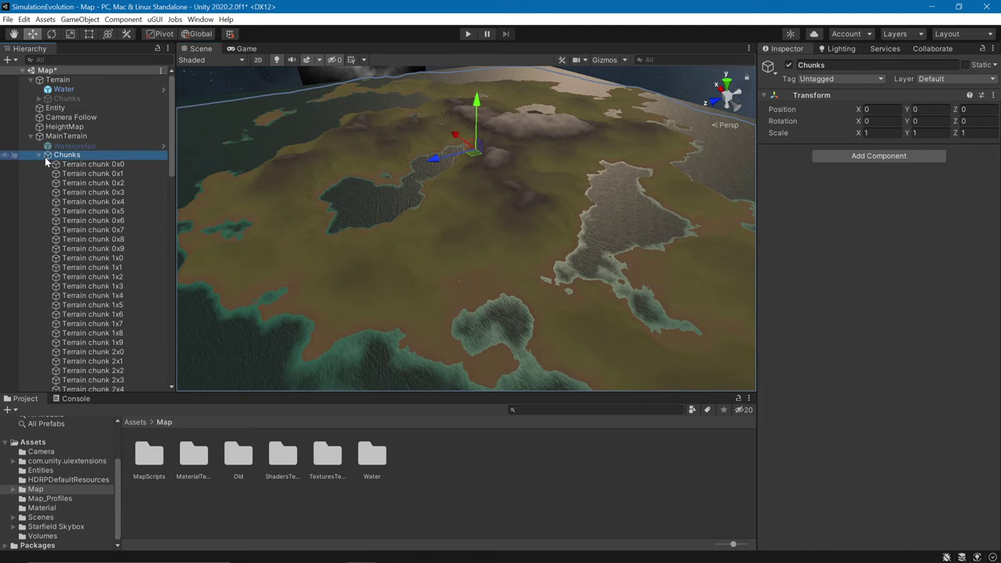
pyautogui.click(40, 154)
# - Select and frame the HeightMap object, and widen the Inspector so its script settings are easier to read
pyautogui.doubleClick(65, 126)
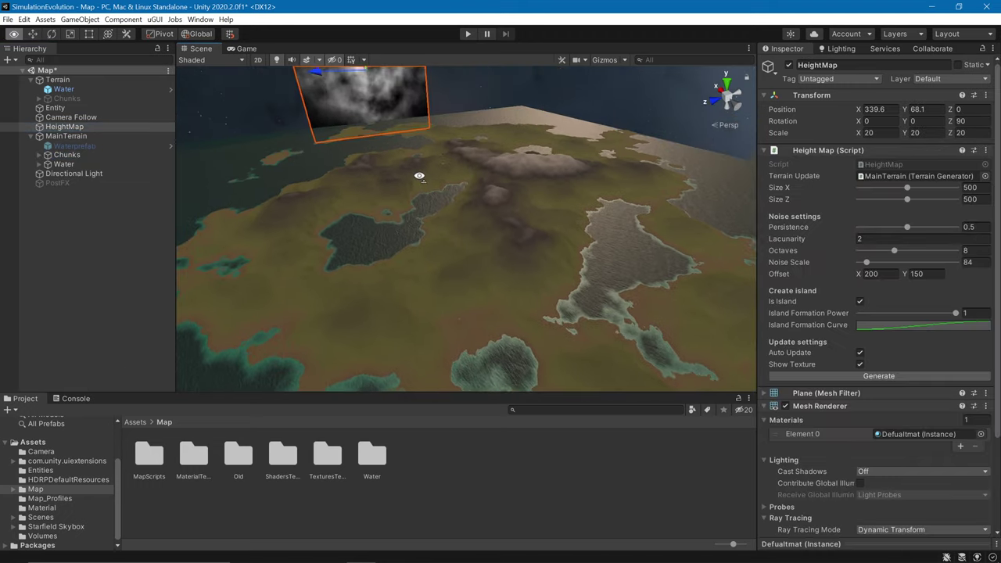
pyautogui.keyDown('alt'); pyautogui.moveTo(401, 112); pyautogui.dragTo(484, 150); pyautogui.keyUp('alt')
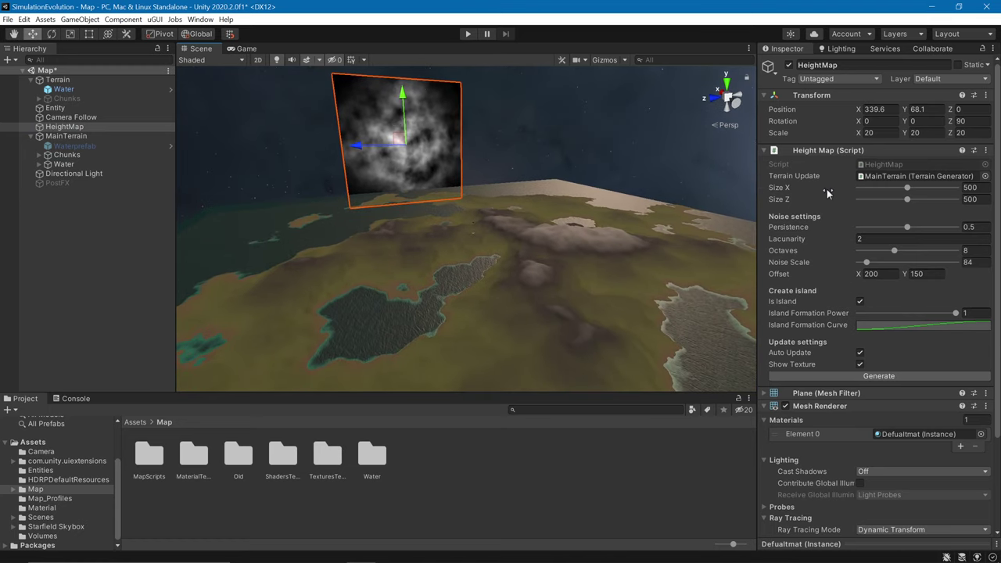
pyautogui.moveTo(755, 222); pyautogui.dragTo(419, 238)
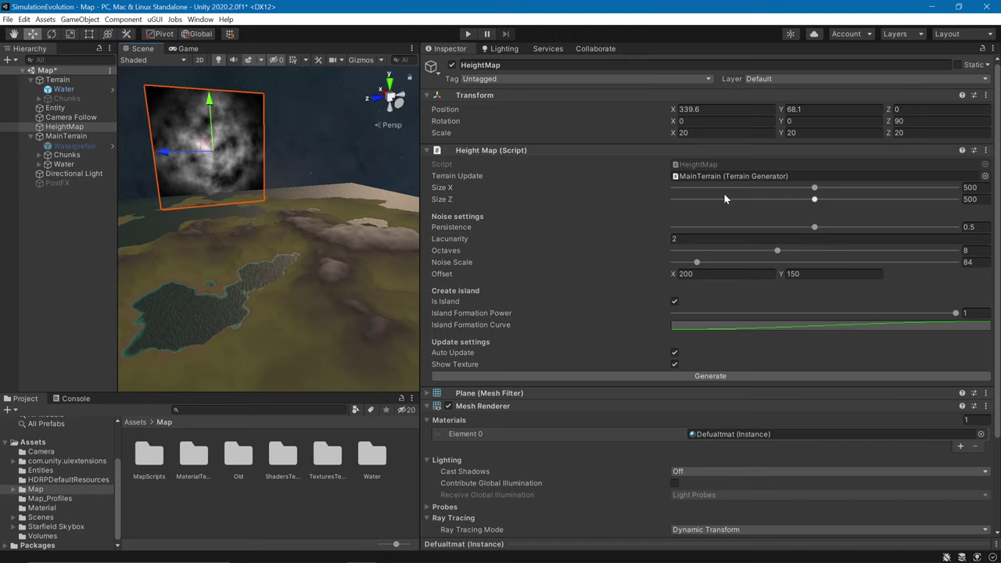
pyautogui.moveTo(420, 208); pyautogui.dragTo(503, 210)
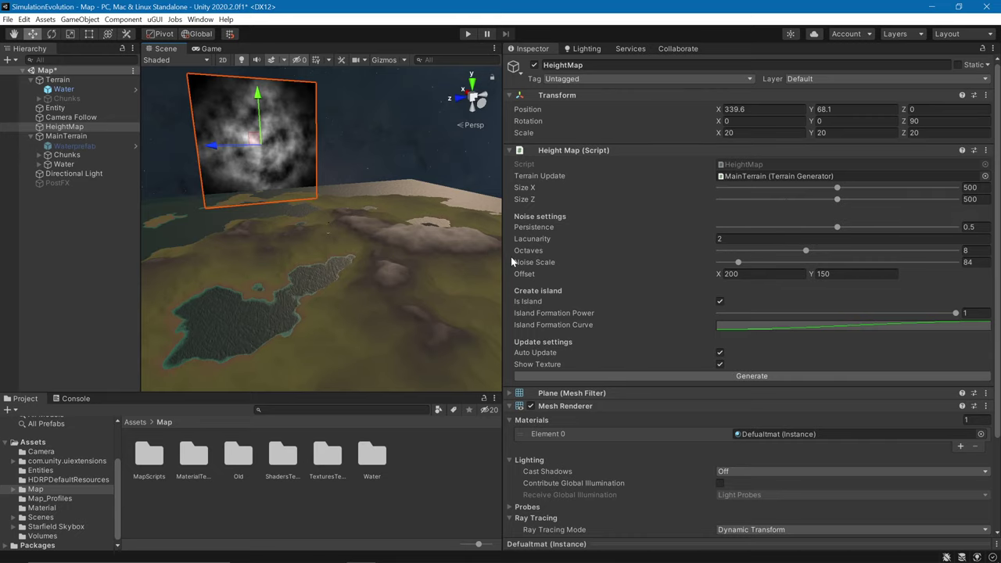
pyautogui.moveTo(501, 258); pyautogui.dragTo(560, 258)
# - Try a Persistence of 0.706 on the height map noise, then set it back to 0.5
pyautogui.click(854, 228)
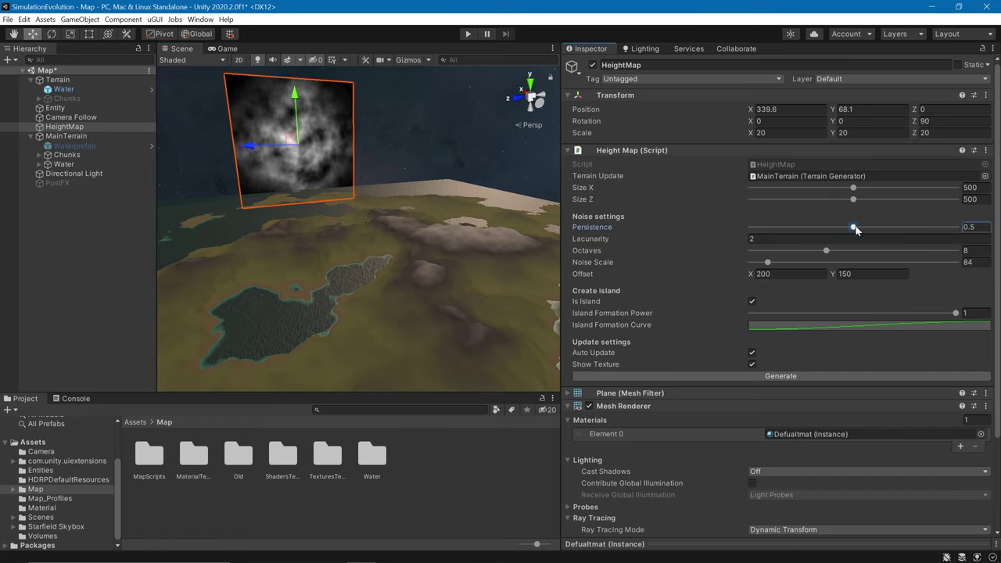
pyautogui.moveTo(874, 230); pyautogui.dragTo(897, 226)
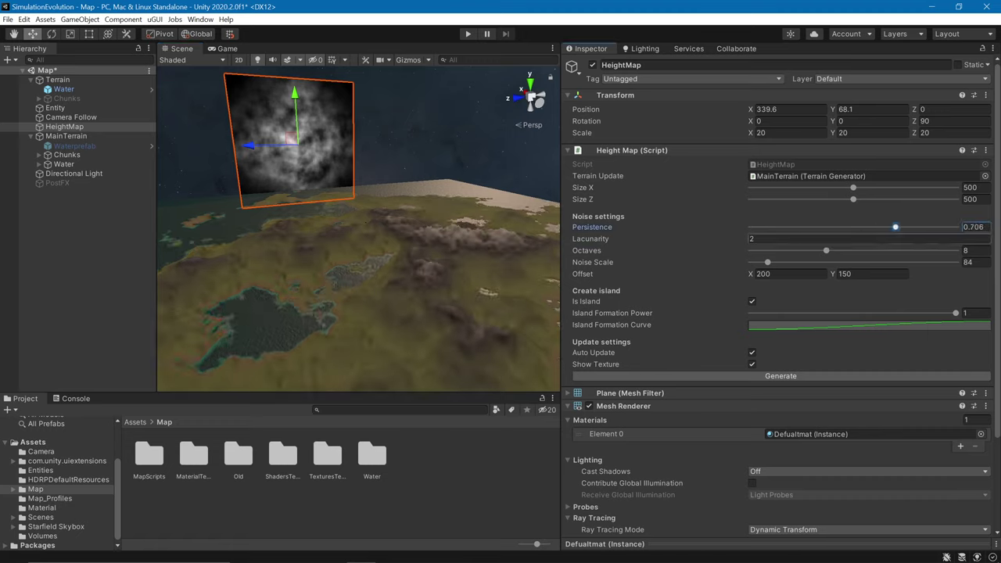
pyautogui.moveTo(296, 223)
pyautogui.mouseDown(button='right')
pyautogui.moveTo(296, 261)
pyautogui.moveTo(310, 261)
pyautogui.moveTo(296, 234)
pyautogui.mouseUp(button='right')
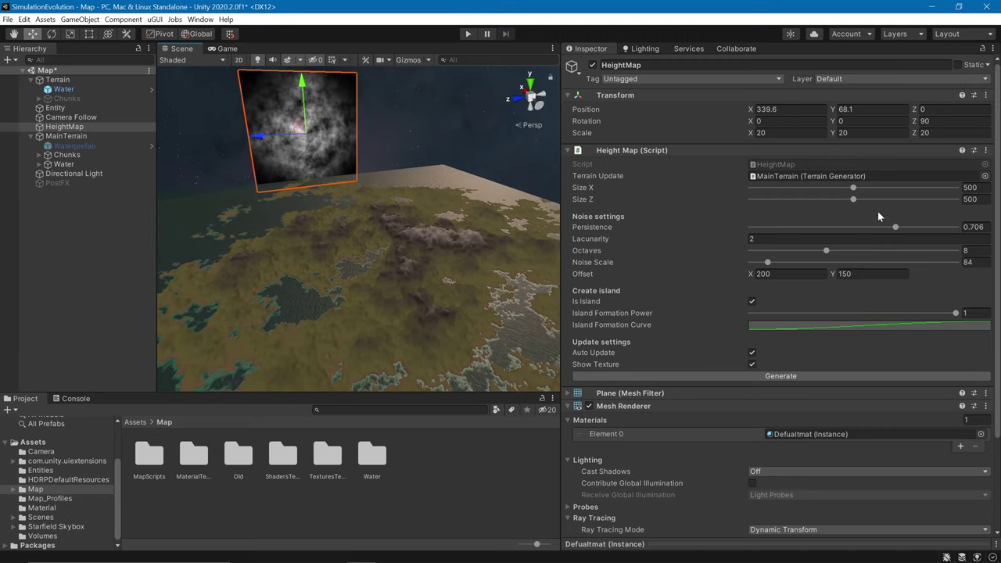
pyautogui.moveTo(875, 231); pyautogui.dragTo(853, 227)
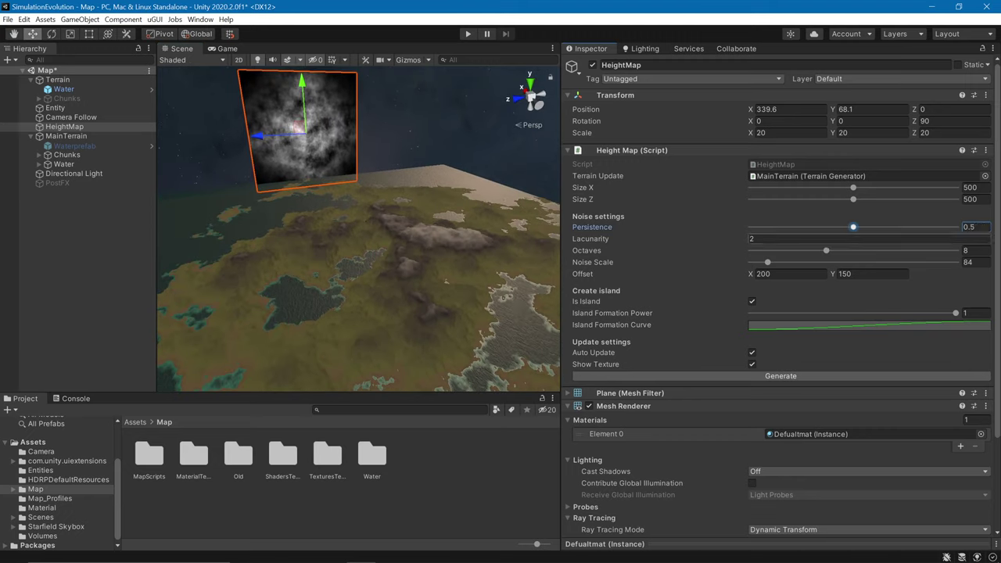
# - Try a Lacunarity of 4 on the height map and inspect the terrain, then set it back to 2
pyautogui.press('Tab')
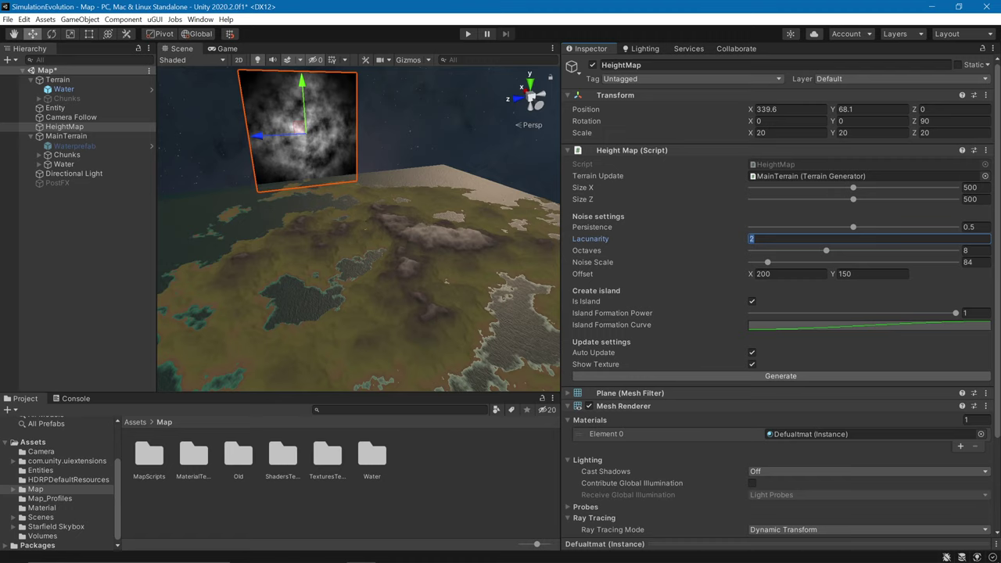
pyautogui.write('4')
pyautogui.moveTo(397, 233)
pyautogui.mouseDown(button='right')
pyautogui.moveTo(306, 248)
pyautogui.moveTo(405, 243)
pyautogui.mouseUp(button='right')
pyautogui.press('w')
pyautogui.keyDown('alt'); pyautogui.moveTo(405, 242); pyautogui.dragTo(332, 228); pyautogui.keyUp('alt')
pyautogui.click(814, 239)
pyautogui.write('2')
pyautogui.keyDown('alt'); pyautogui.moveTo(485, 222); pyautogui.dragTo(472, 195); pyautogui.keyUp('alt')
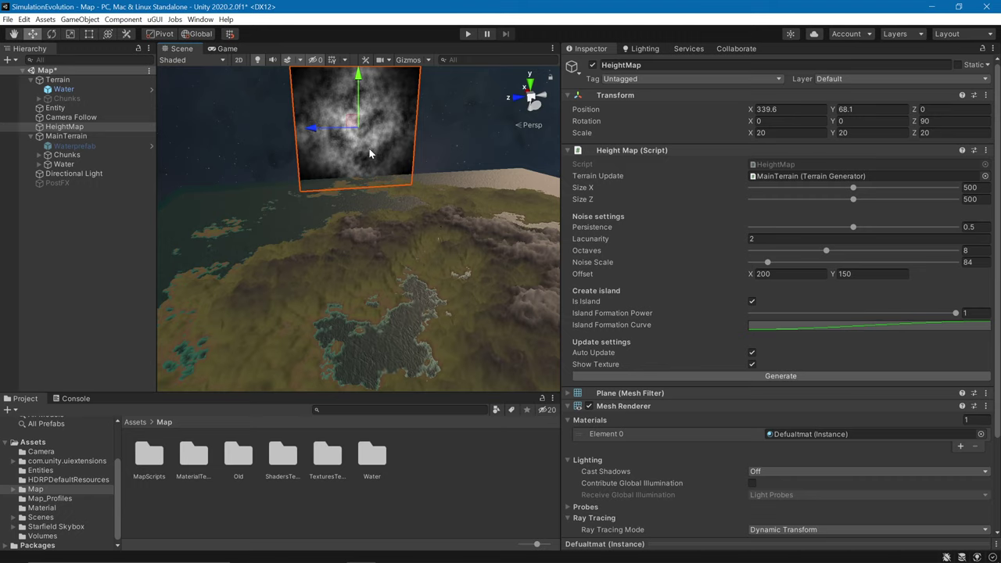
# - Try a higher Octaves value on the height map, then set it back to 8 and inspect the terrain
pyautogui.moveTo(827, 252); pyautogui.dragTo(869, 253)
pyautogui.click(825, 250)
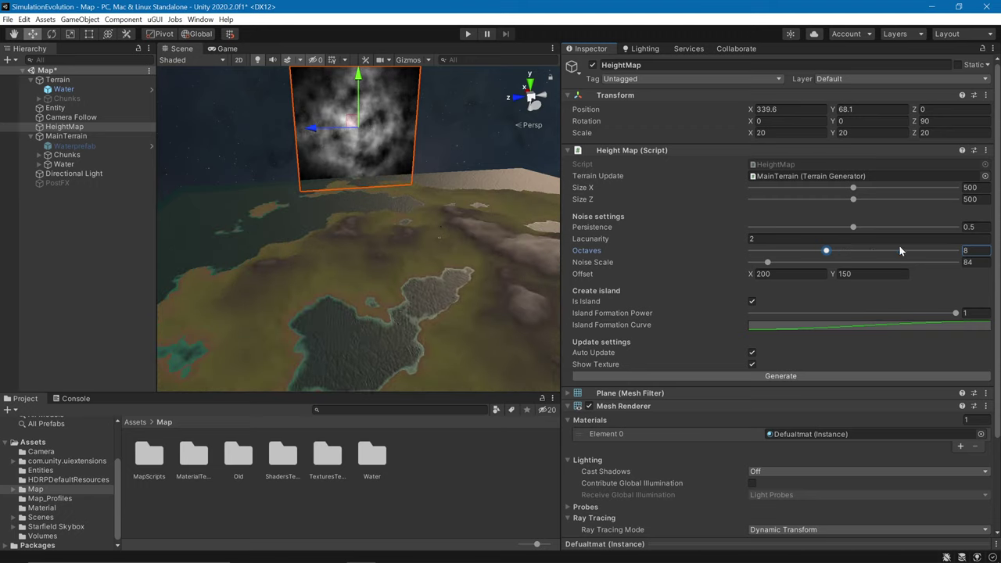
pyautogui.moveTo(337, 299)
pyautogui.mouseDown(button='right')
pyautogui.moveTo(402, 302)
pyautogui.moveTo(346, 304)
pyautogui.mouseUp(button='right')
pyautogui.press('s')
pyautogui.keyDown('alt'); pyautogui.moveTo(345, 304); pyautogui.dragTo(349, 305); pyautogui.keyUp('alt')
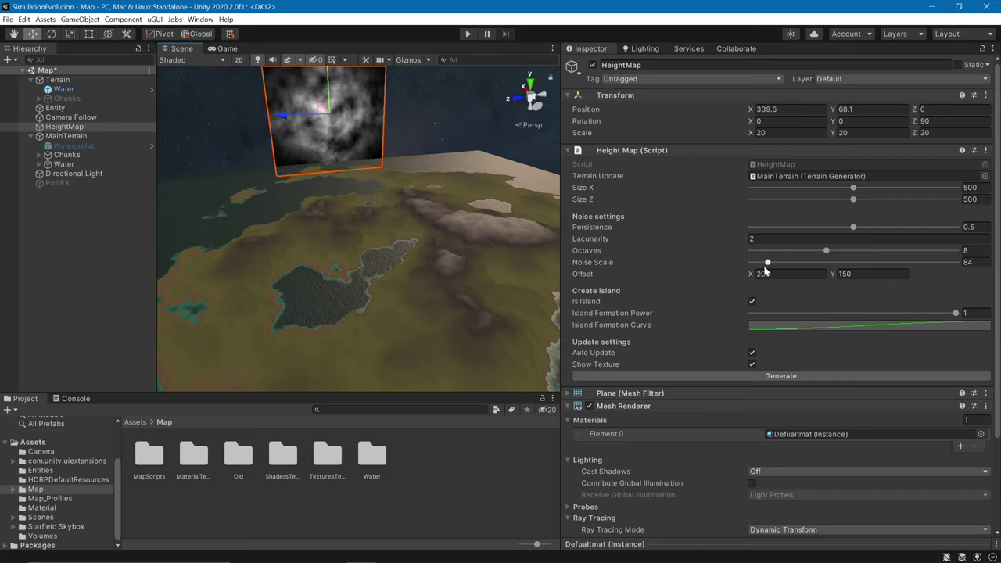
# - Try Noise Scale values of 50, 0.5 and 1.5 on the height map to compare the generated terrain
pyautogui.moveTo(766, 264); pyautogui.dragTo(796, 262)
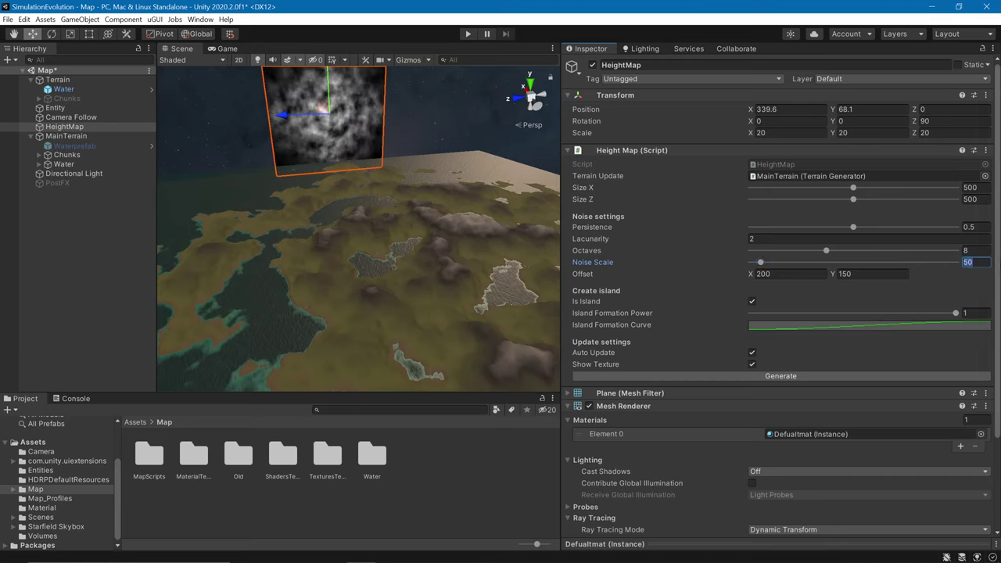
pyautogui.write('0.5')
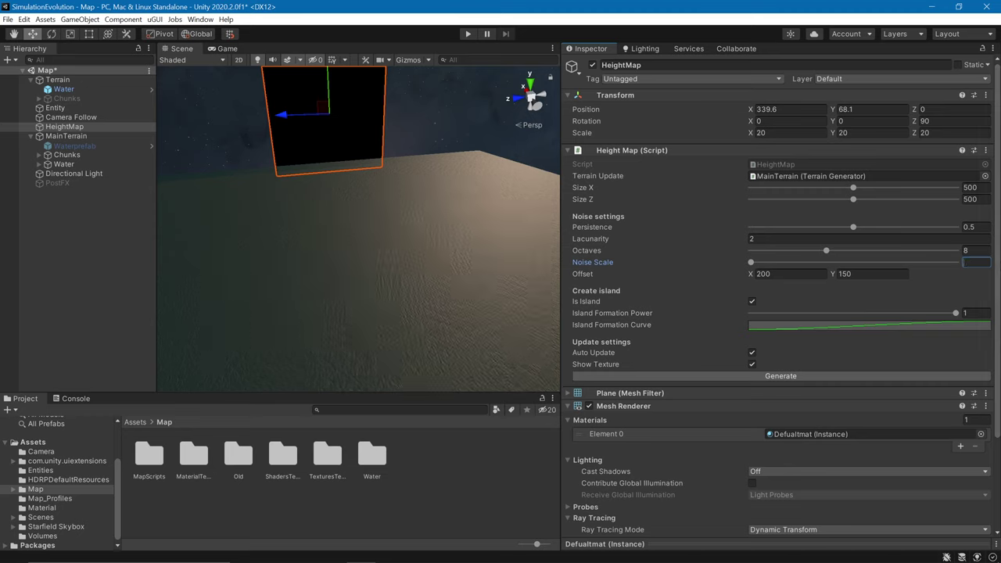
pyautogui.write('1.5')
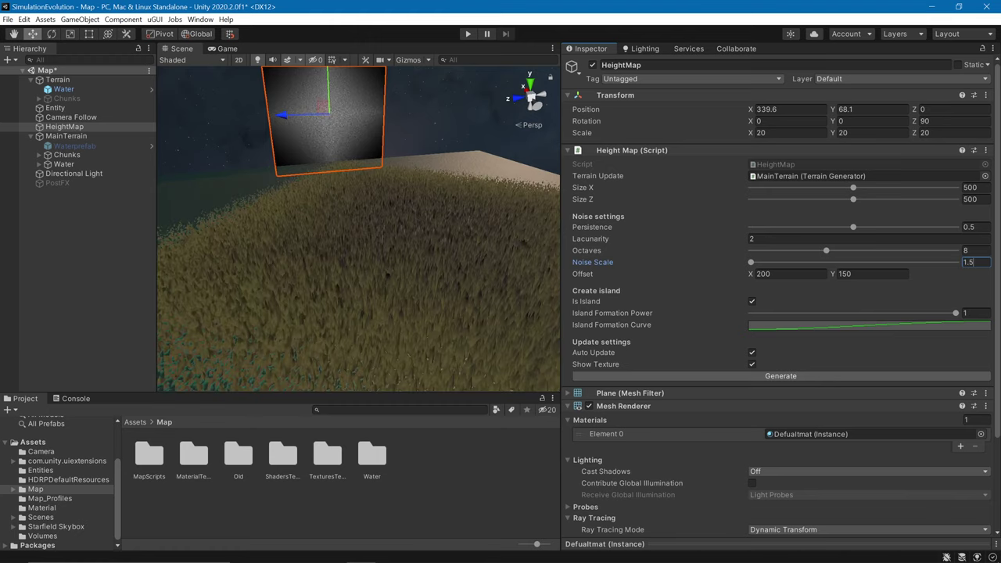
pyautogui.moveTo(399, 254); pyautogui.dragTo(343, 177, button='right')
pyautogui.press('w')
# - Set the height map's Noise Scale to 50 and regenerate the terrain
pyautogui.click(969, 261)
pyautogui.write('50')
pyautogui.press('Return')
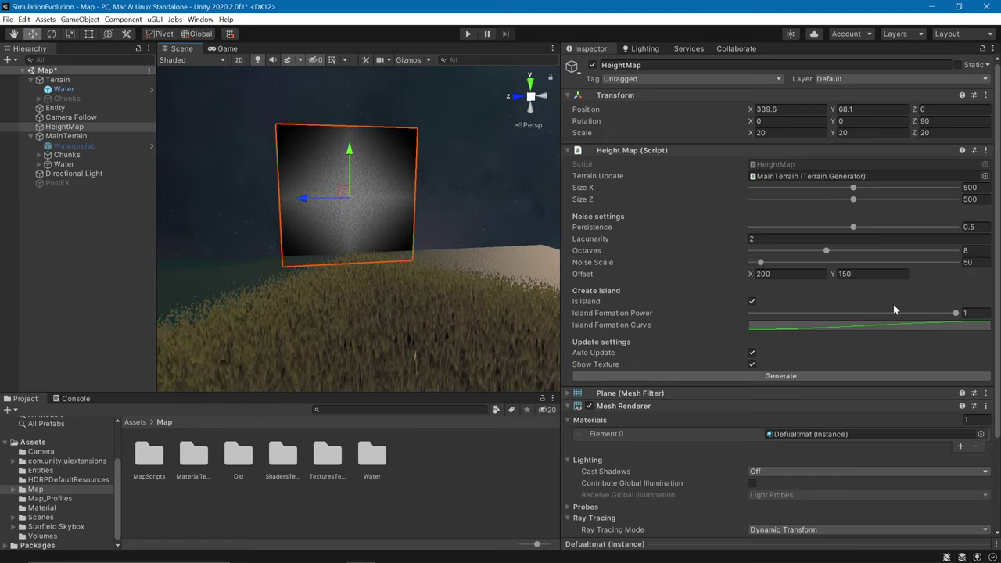
pyautogui.moveTo(481, 295); pyautogui.dragTo(469, 309, button='right')
pyautogui.click(974, 262)
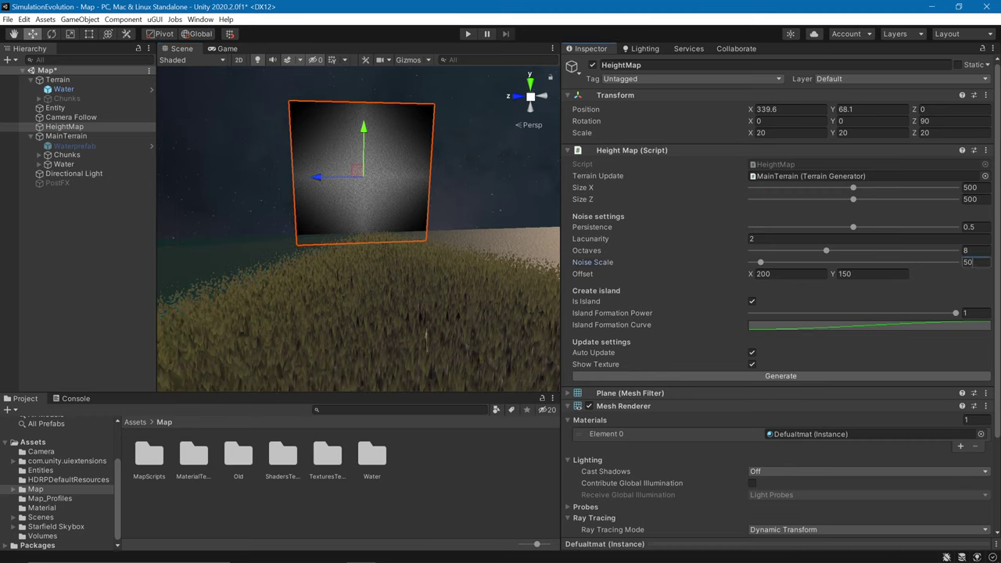
pyautogui.press('Return')
pyautogui.click(811, 375)
pyautogui.moveTo(332, 290); pyautogui.dragTo(365, 330, button='right')
pyautogui.moveTo(418, 235); pyautogui.dragTo(516, 277, button='right')
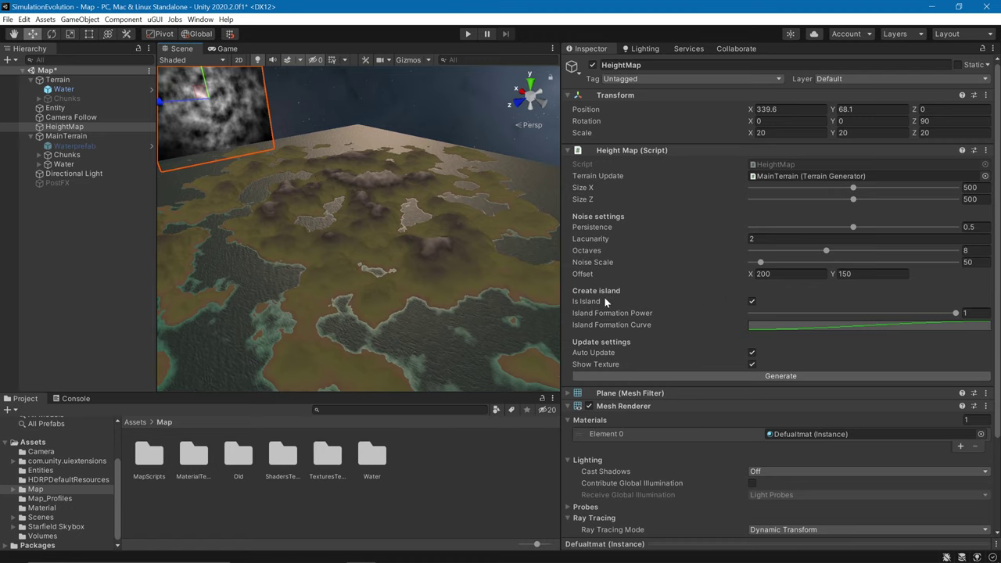
# - Turn off Is Island to view the terrain without island shaping, then turn it back on
pyautogui.click(751, 303)
pyautogui.moveTo(415, 304); pyautogui.dragTo(338, 283, button='right')
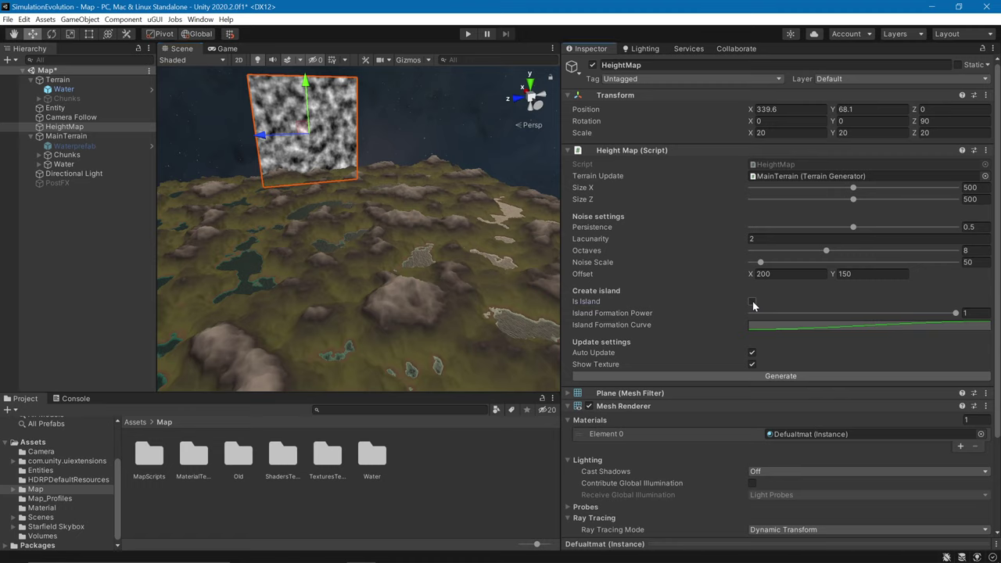
pyautogui.click(751, 301)
# - Compare several preset shapes for the height map's Island Formation Curve and finish with the straight linear preset
pyautogui.click(850, 324)
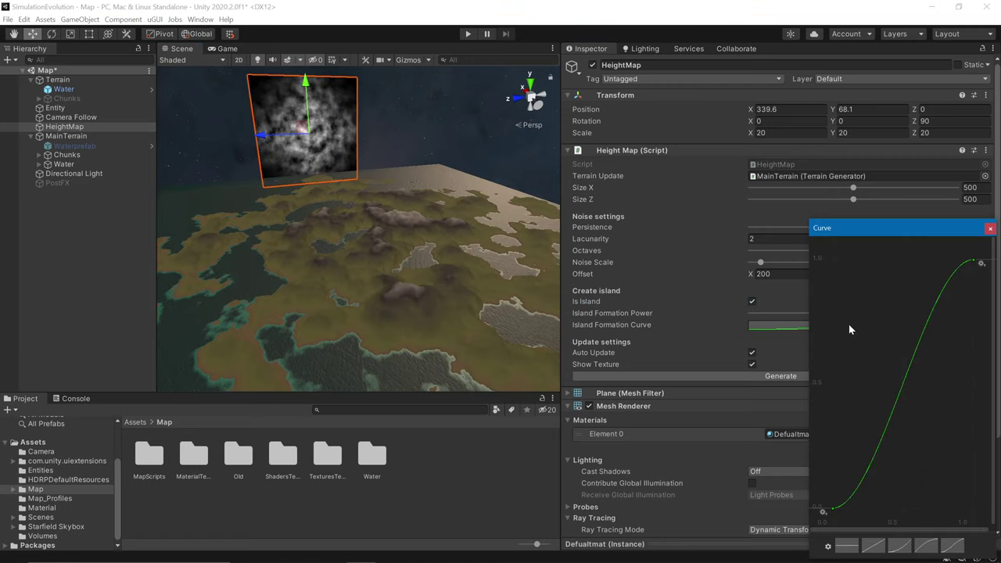
pyautogui.click(876, 548)
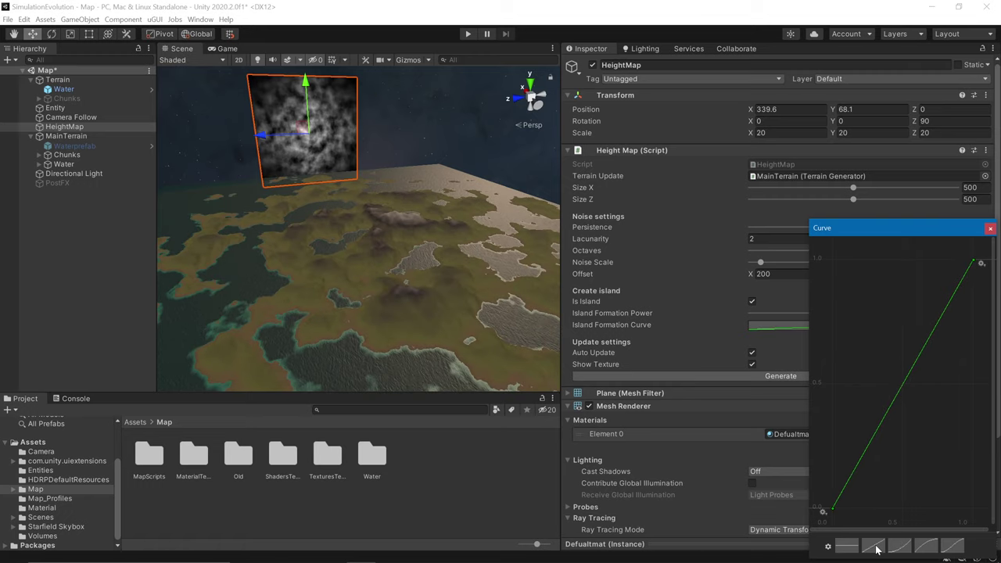
pyautogui.click(923, 548)
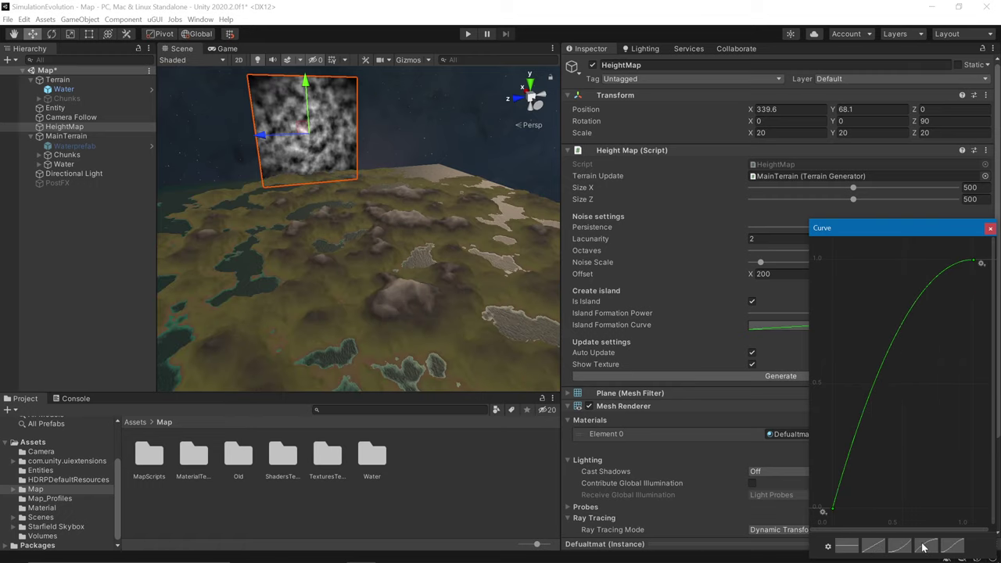
pyautogui.click(952, 545)
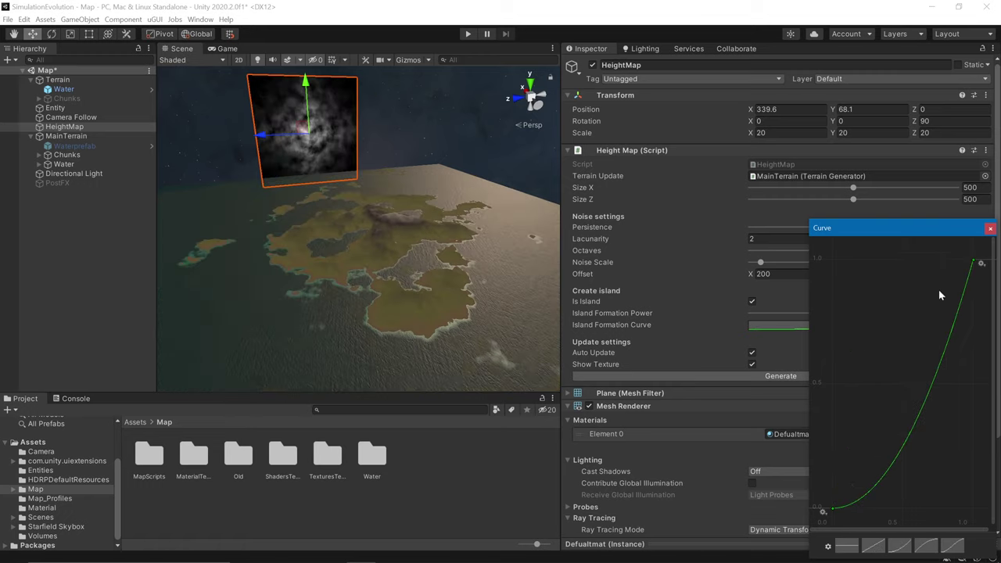
pyautogui.click(845, 547)
pyautogui.click(873, 547)
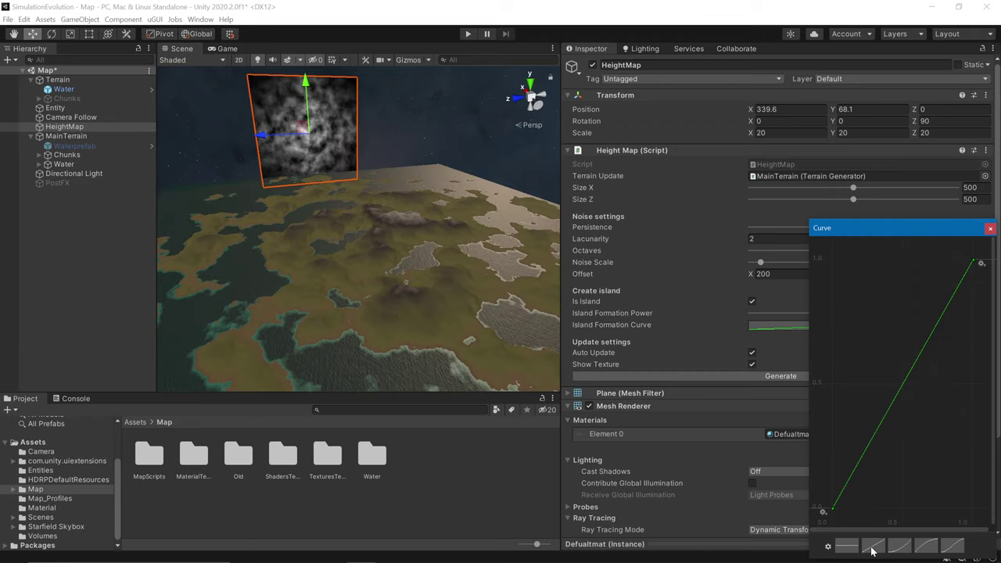
pyautogui.click(455, 284)
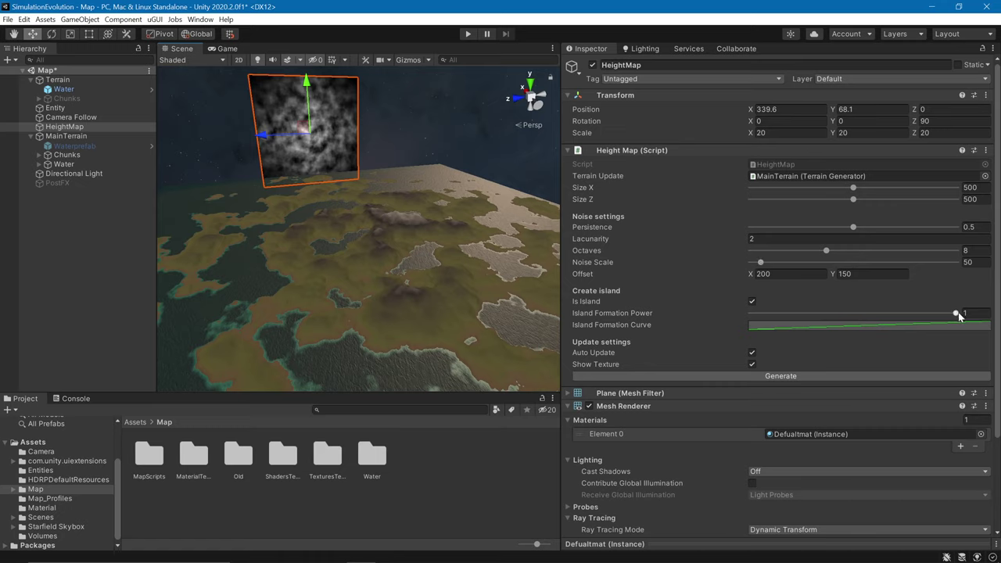
# - Try adjusting the height map's Island Formation Power, keep it at 1, and inspect the resulting island
pyautogui.moveTo(958, 312)
pyautogui.mouseDown()
pyautogui.moveTo(880, 319)
pyautogui.moveTo(974, 315)
pyautogui.mouseUp()
pyautogui.moveTo(238, 251); pyautogui.dragTo(258, 282, button='right')
pyautogui.press('a')
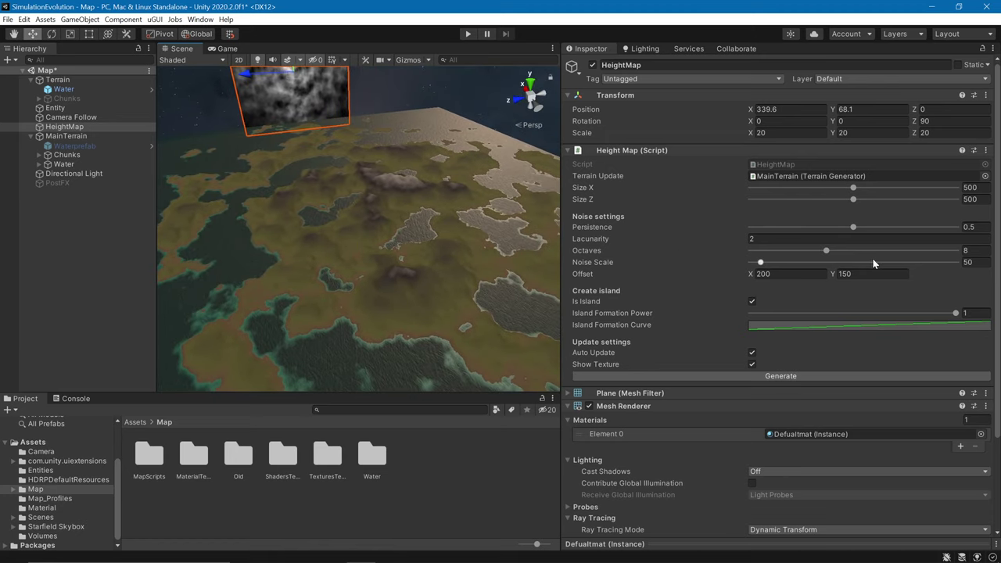
pyautogui.click(860, 274)
pyautogui.moveTo(438, 303); pyautogui.dragTo(326, 225, button='right')
pyautogui.scroll(-3, 706, 243)
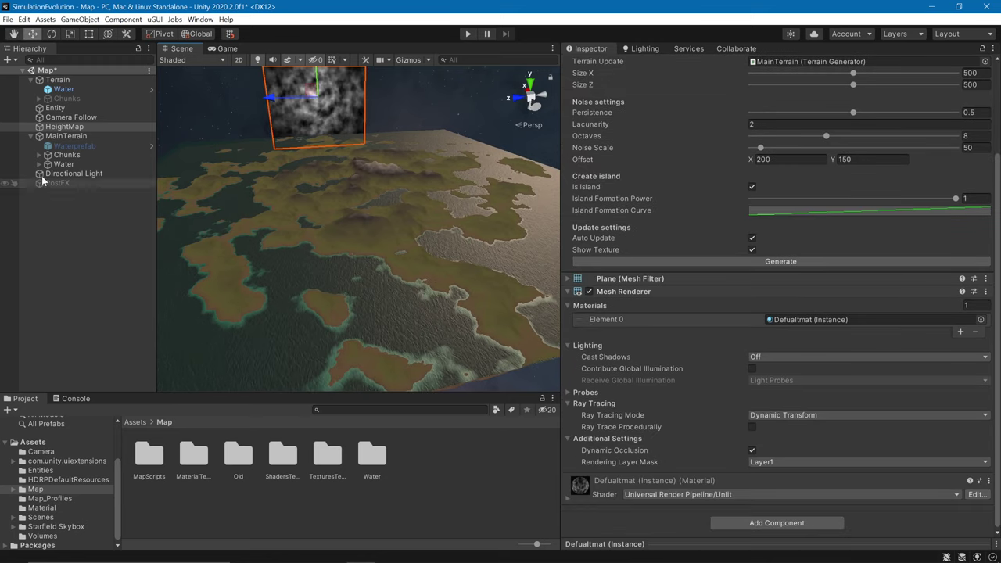
# - Show MainTerrain's generator settings, then select the water chunk at the terrain's near corner to show a single chunk
pyautogui.click(68, 139)
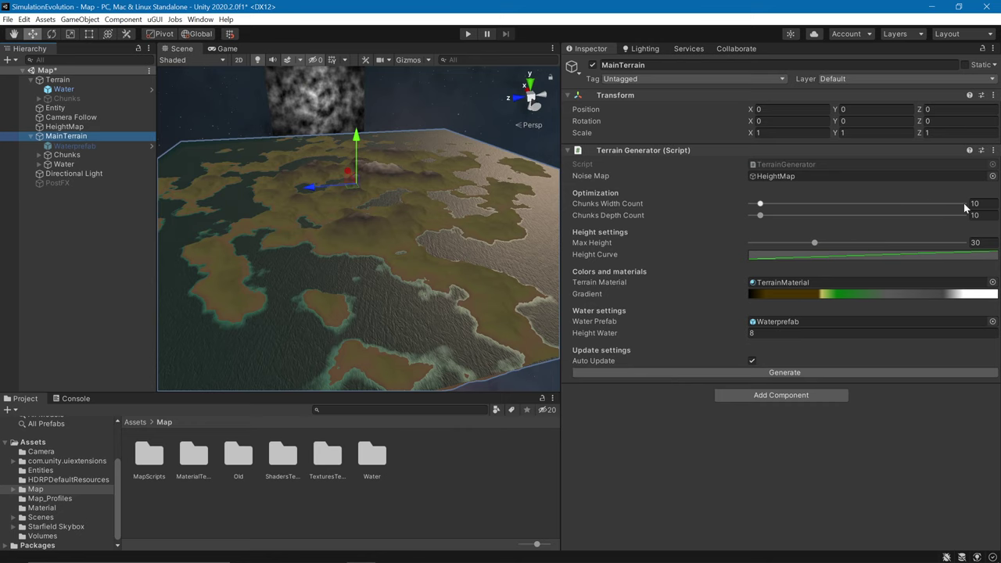
pyautogui.moveTo(189, 268); pyautogui.dragTo(196, 305, button='right')
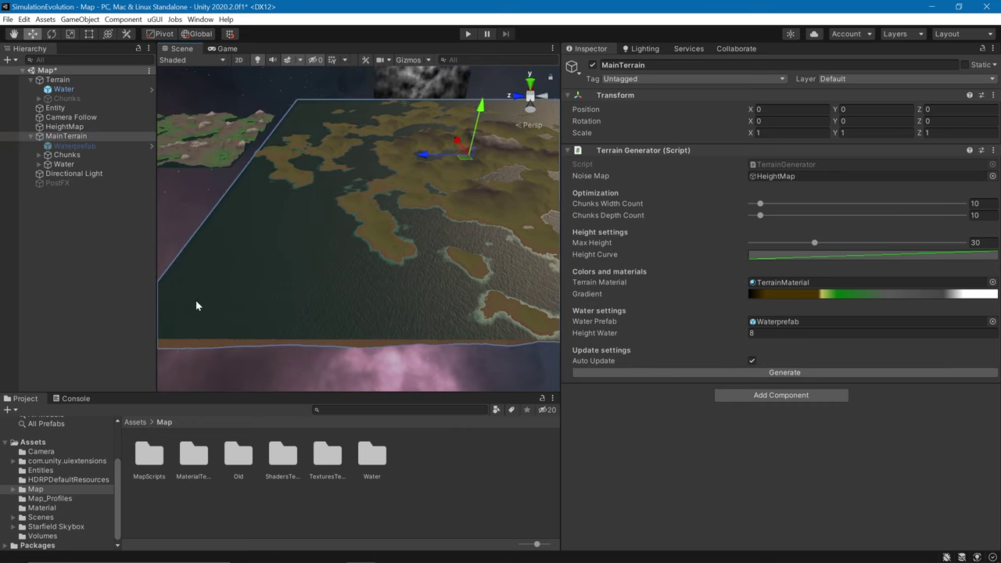
pyautogui.click(195, 300)
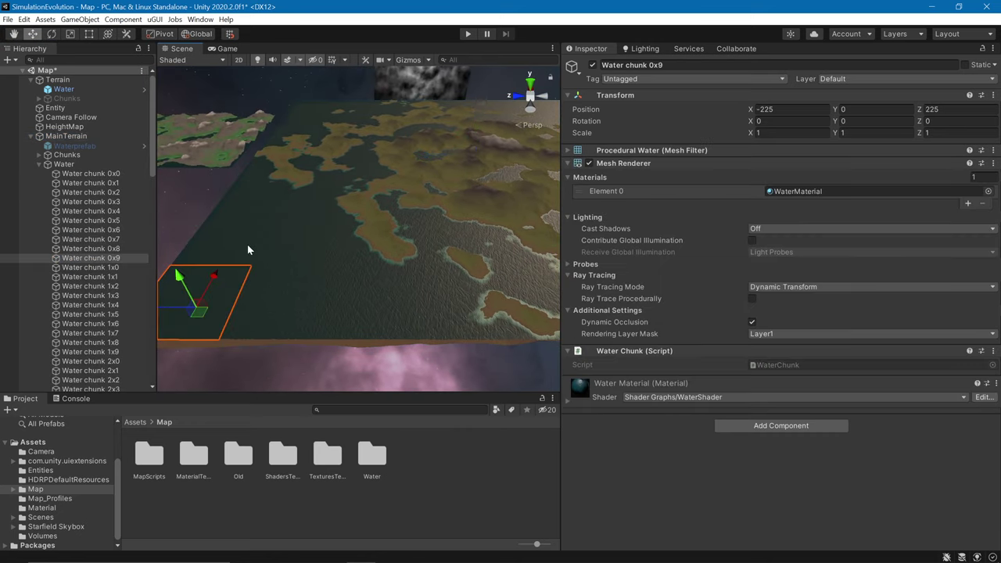
# - Try a Max Height of 52.9 on MainTerrain, then undo the change and inspect the terrain
pyautogui.click(85, 138)
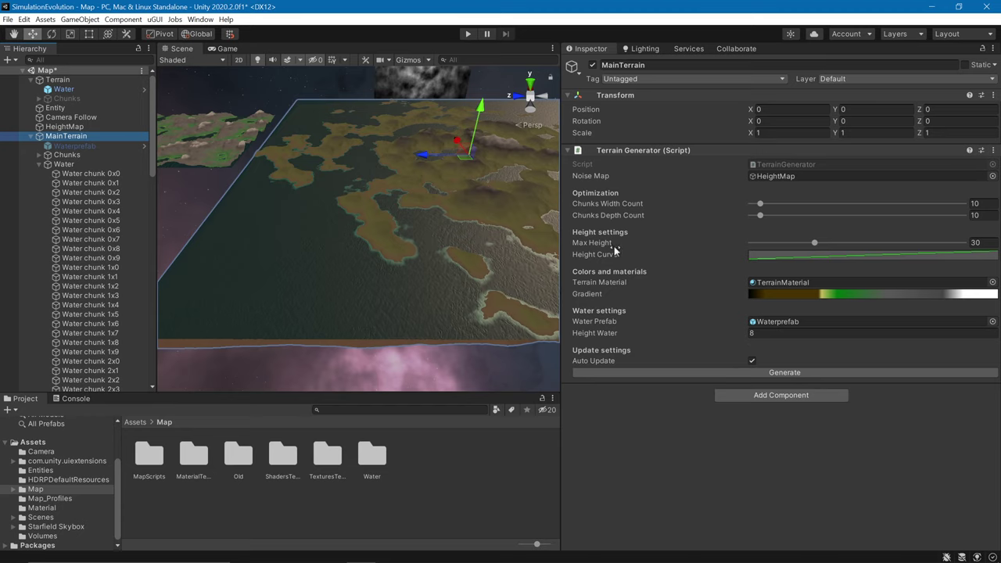
pyautogui.moveTo(815, 247); pyautogui.dragTo(870, 235)
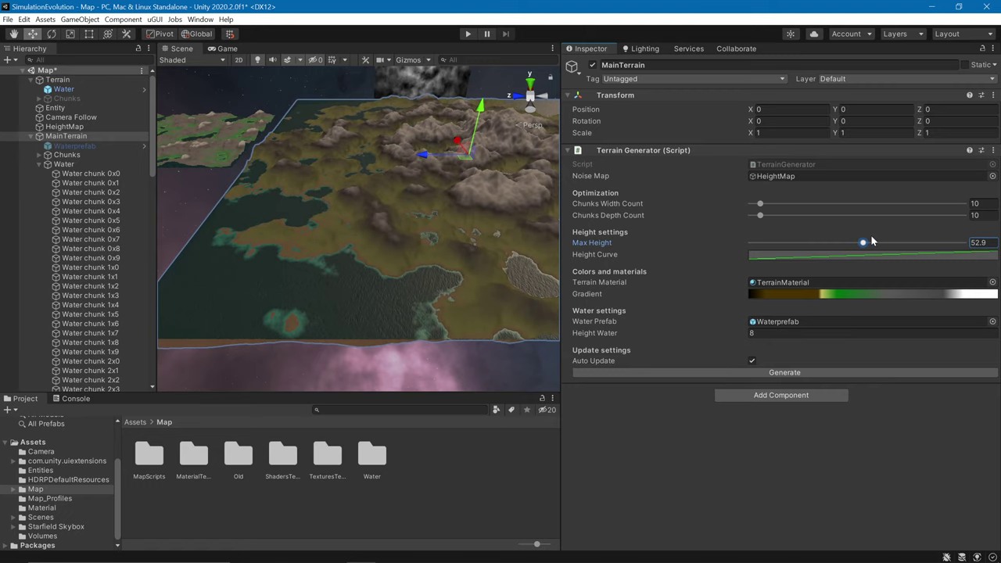
pyautogui.hotkey('ctrl', 'z')
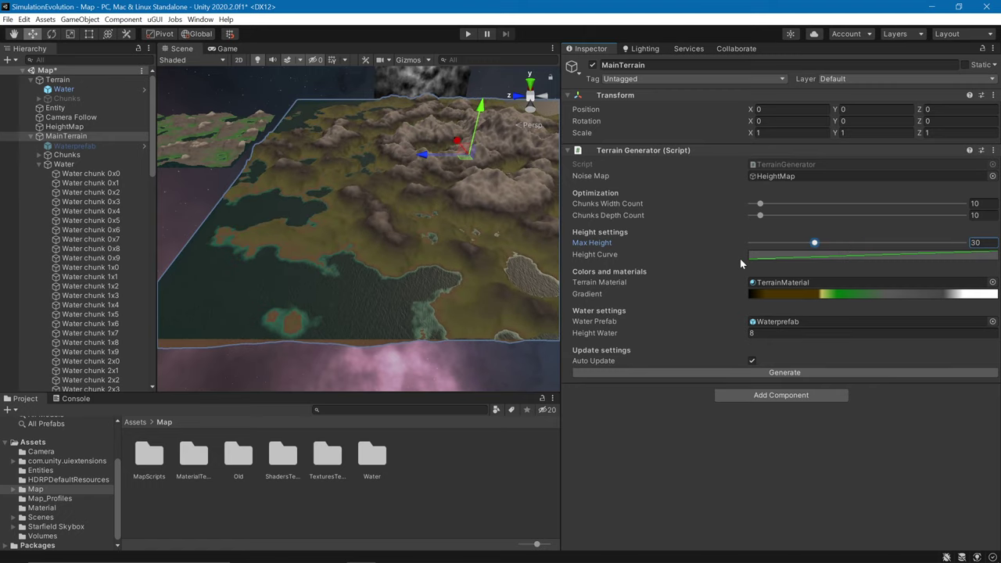
pyautogui.press('w')
pyautogui.moveTo(274, 264)
pyautogui.mouseDown(button='right')
pyautogui.moveTo(320, 255)
pyautogui.moveTo(292, 257)
pyautogui.mouseUp(button='right')
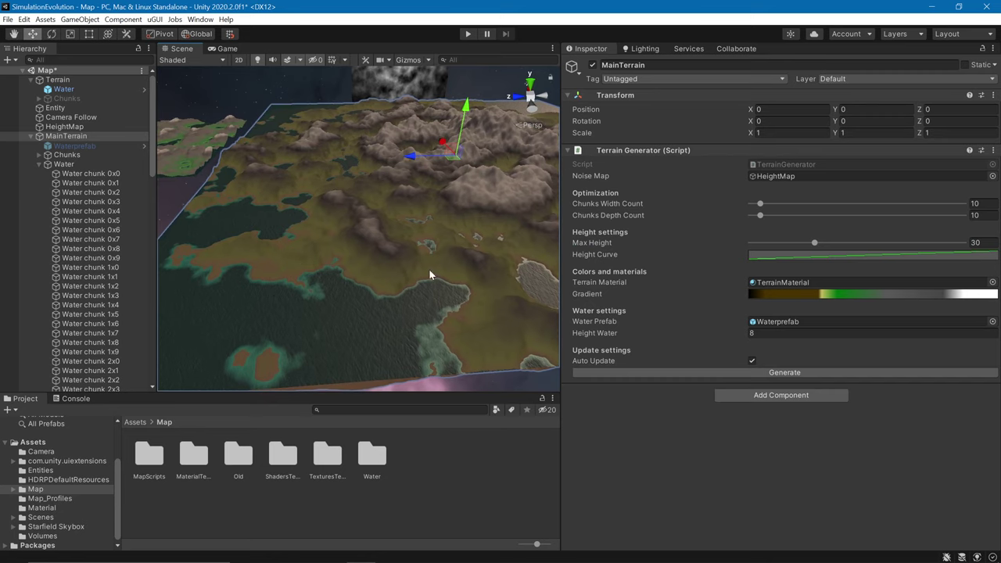
# - Try the ease-in and ease-out presets for MainTerrain's Height Curve, then restore the straight linear preset
pyautogui.click(769, 254)
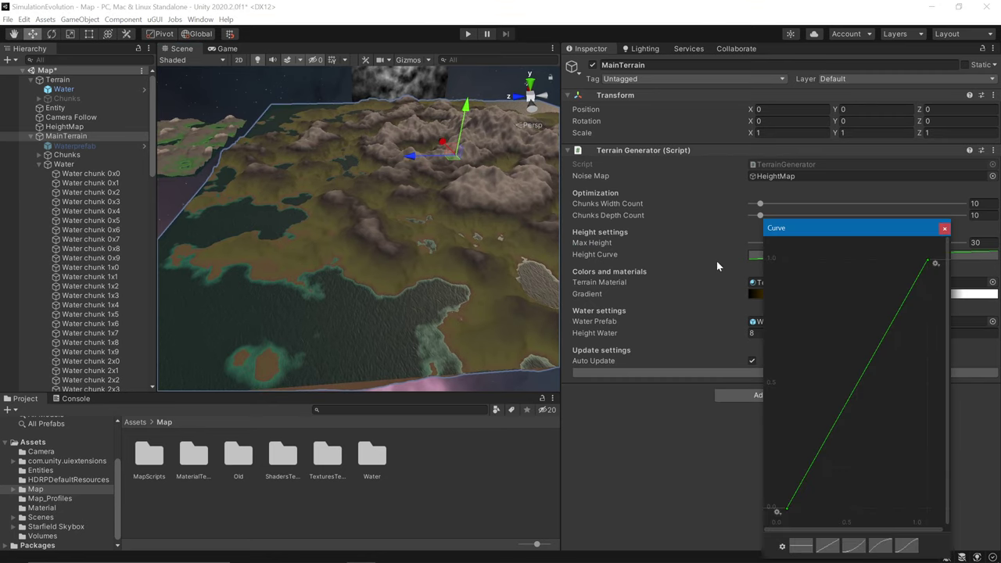
pyautogui.click(853, 546)
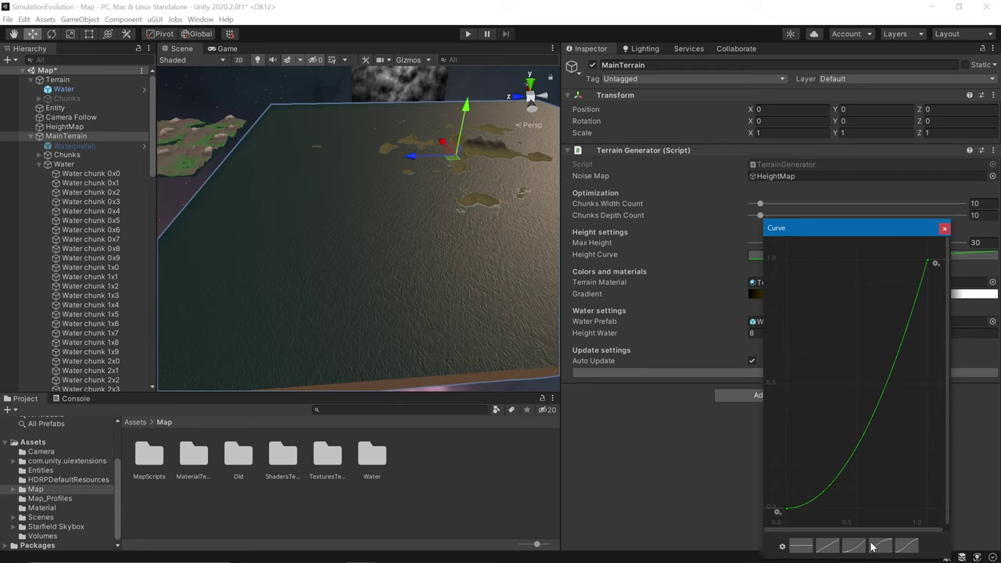
pyautogui.click(878, 545)
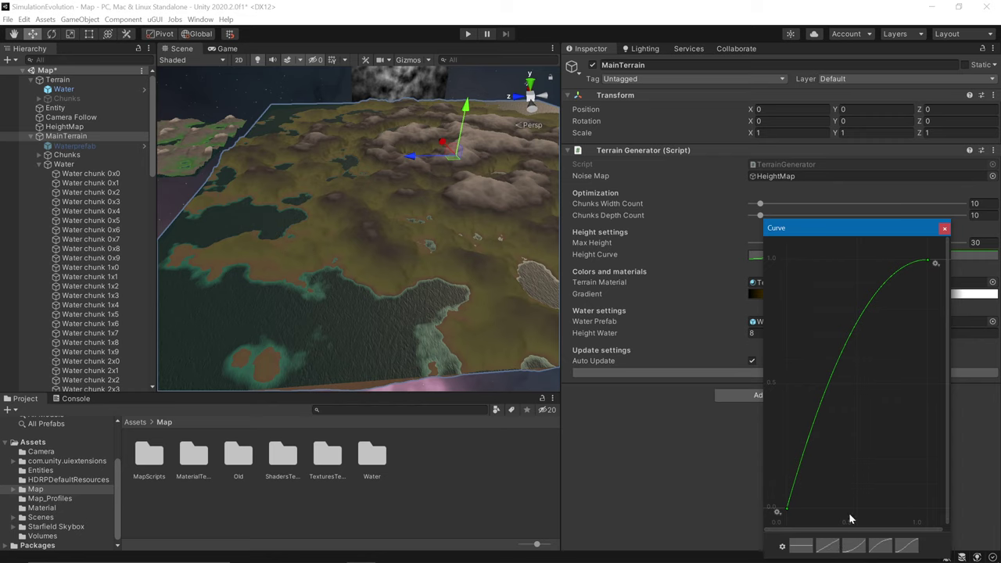
pyautogui.click(827, 545)
pyautogui.click(945, 228)
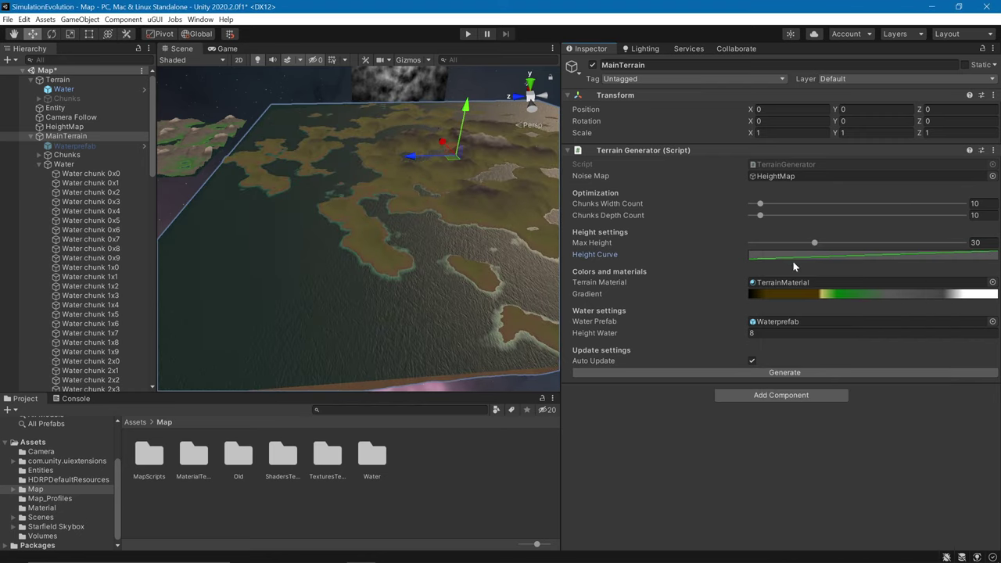
# - Open TerrainMaterial from the MaterialTerrain folder, review its properties and enable Apply Vertex Color
pyautogui.moveTo(331, 229); pyautogui.dragTo(364, 222, button='right')
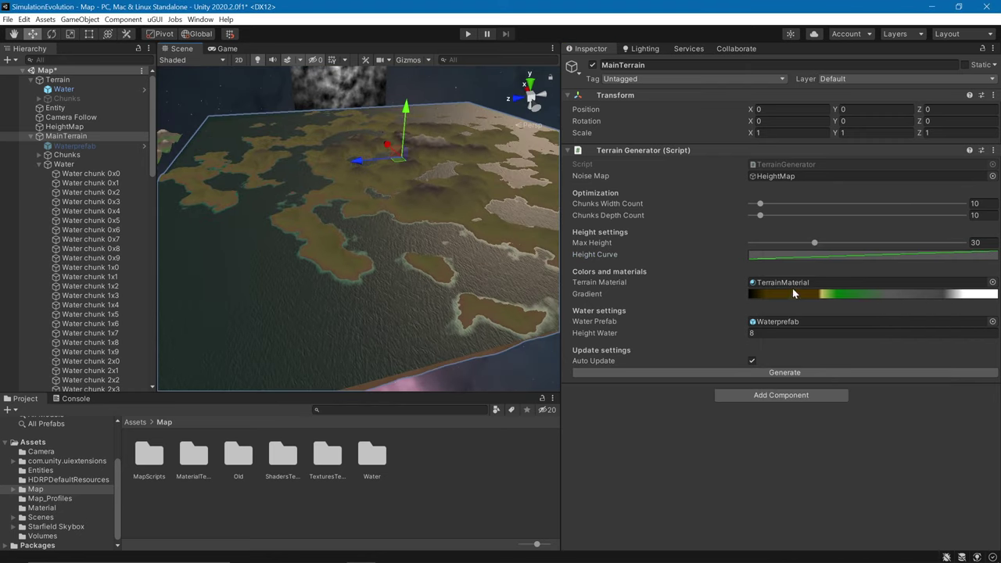
pyautogui.moveTo(354, 172); pyautogui.dragTo(321, 196, button='right')
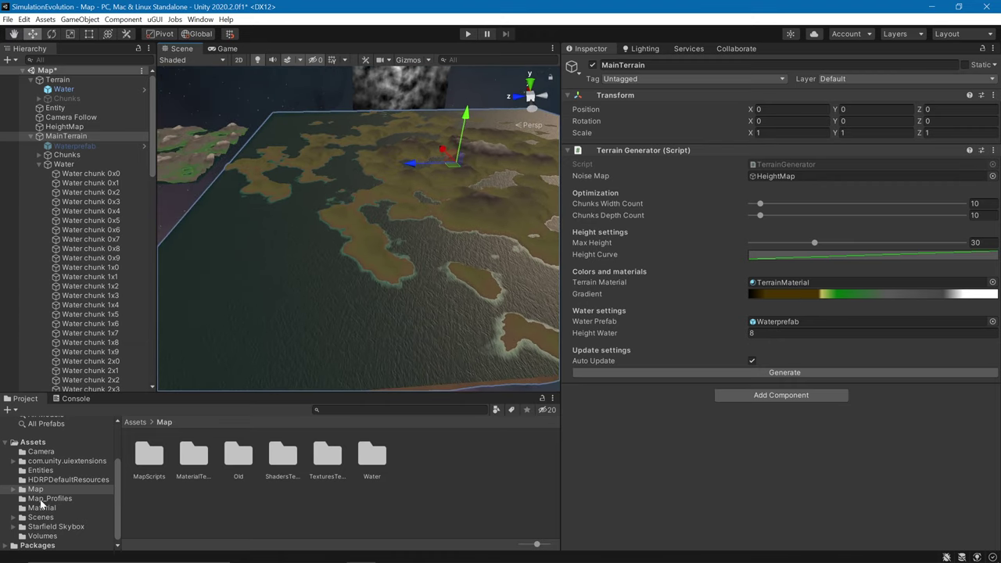
pyautogui.doubleClick(193, 455)
pyautogui.click(192, 457)
pyautogui.scroll(-5, 808, 318)
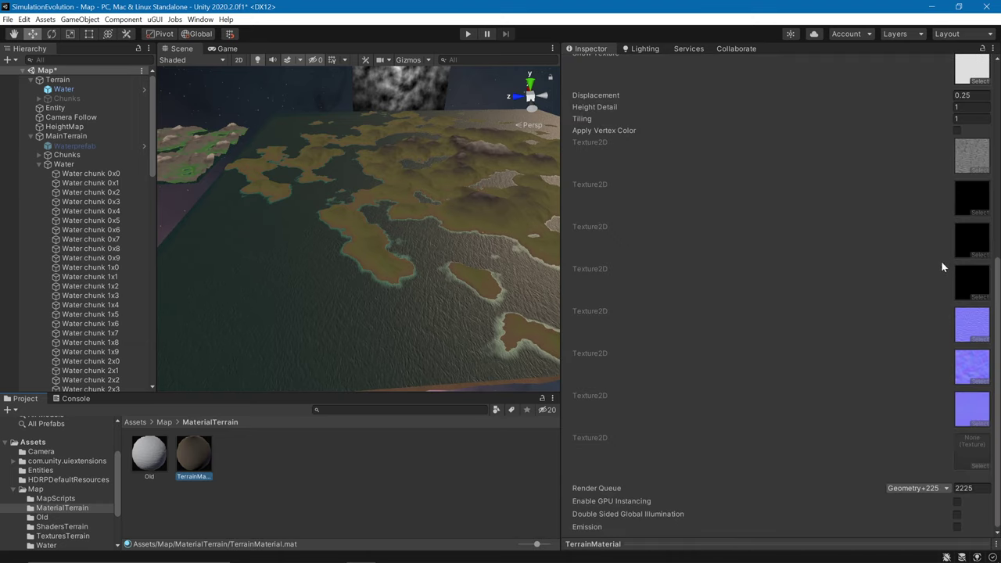
pyautogui.scroll(5, 923, 454)
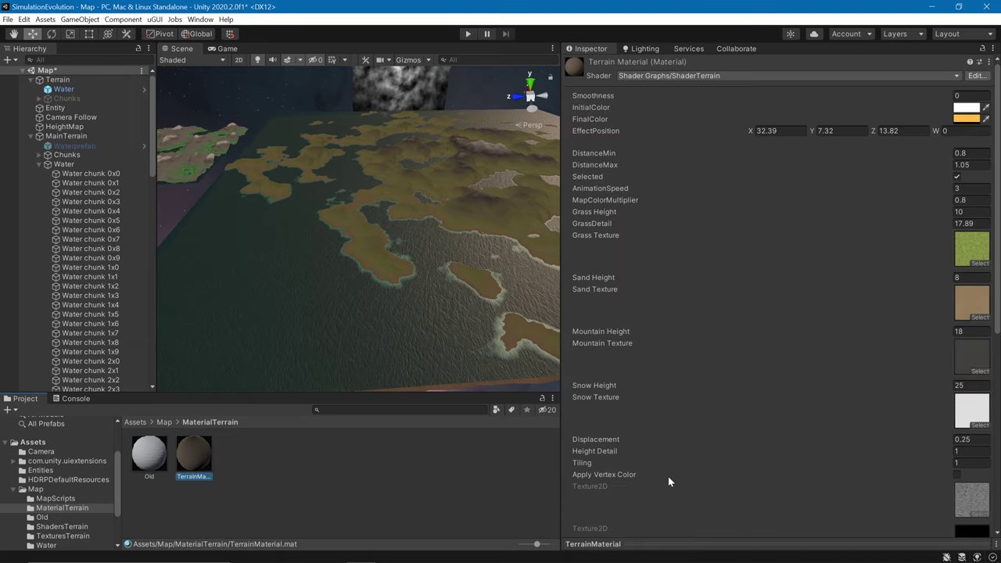
pyautogui.click(956, 474)
pyautogui.moveTo(283, 264); pyautogui.dragTo(97, 197, button='right')
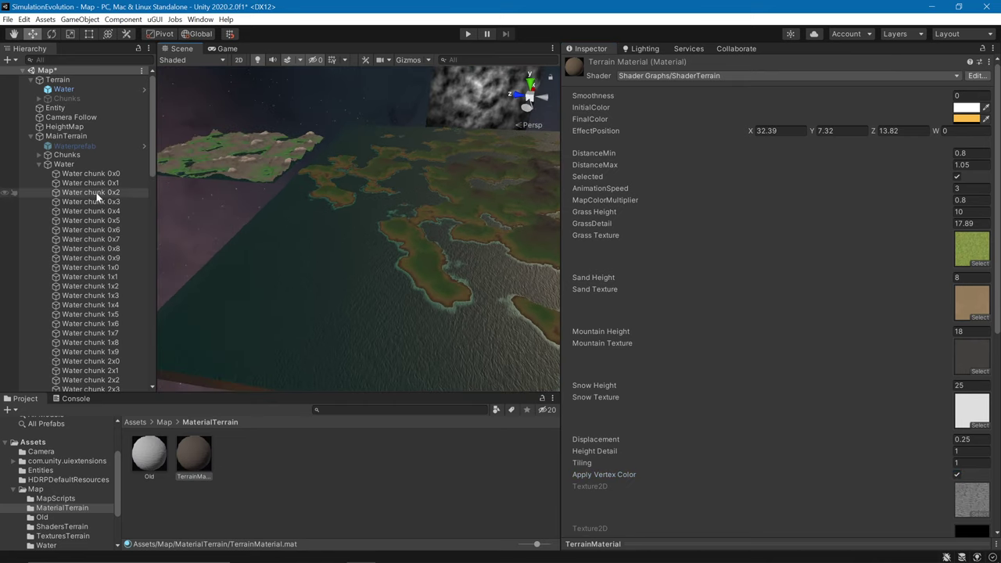
# - Try recolouring the green key of MainTerrain's Gradient to red, then undo the colour change
pyautogui.click(71, 136)
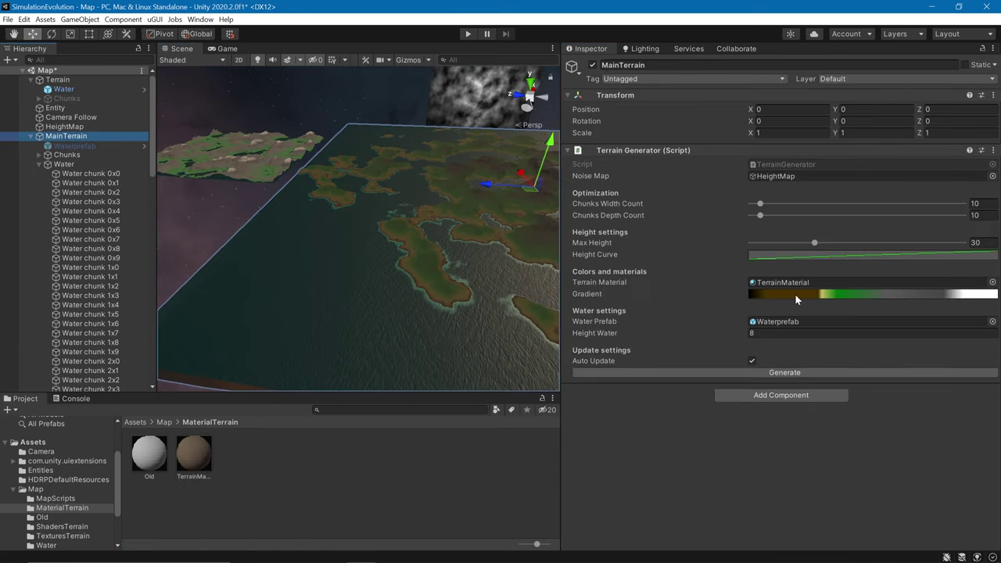
pyautogui.moveTo(501, 287); pyautogui.dragTo(532, 280, button='right')
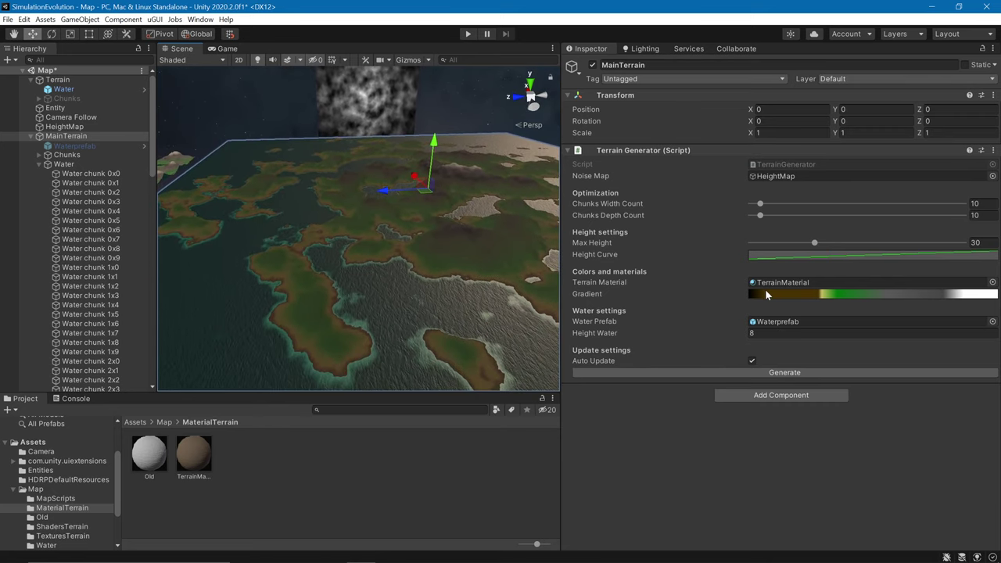
pyautogui.click(766, 293)
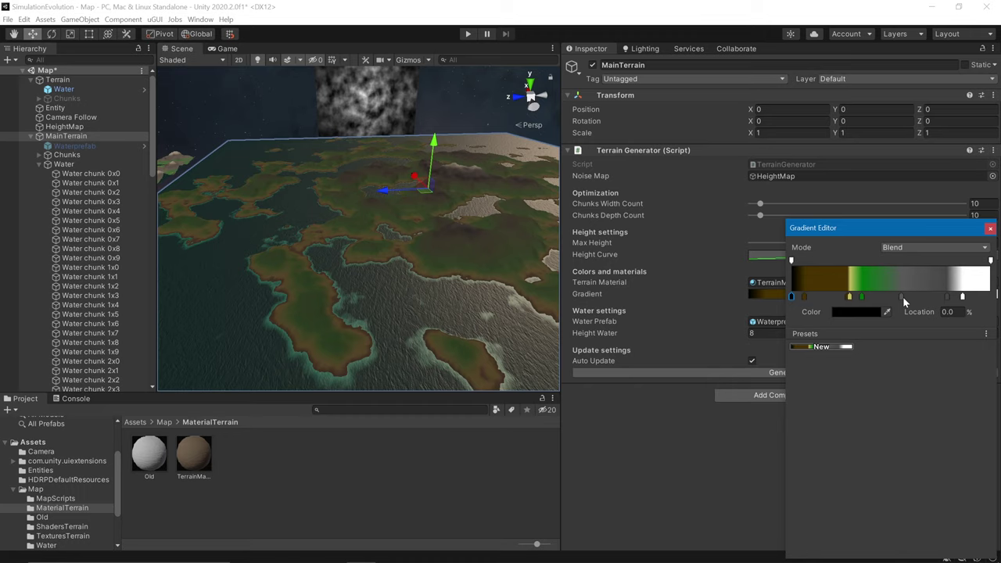
pyautogui.click(862, 297)
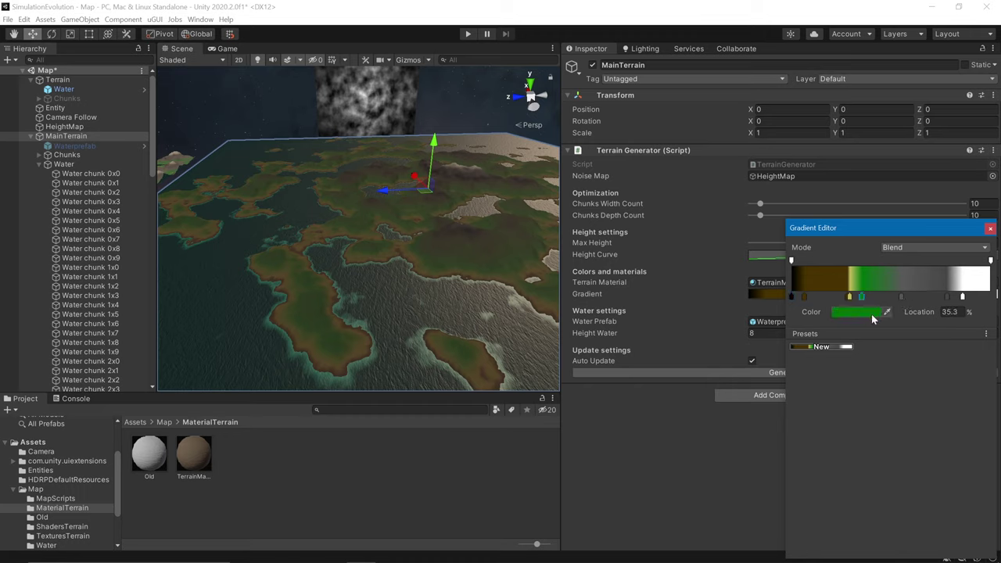
pyautogui.click(867, 313)
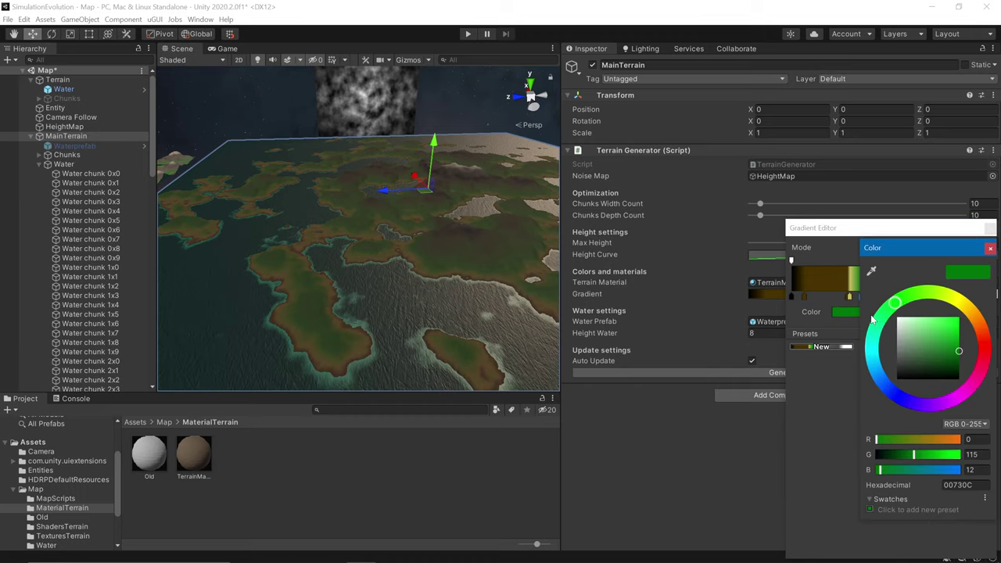
pyautogui.click(983, 352)
pyautogui.moveTo(426, 285); pyautogui.dragTo(439, 280, button='right')
pyautogui.hotkey('ctrl', 'z')
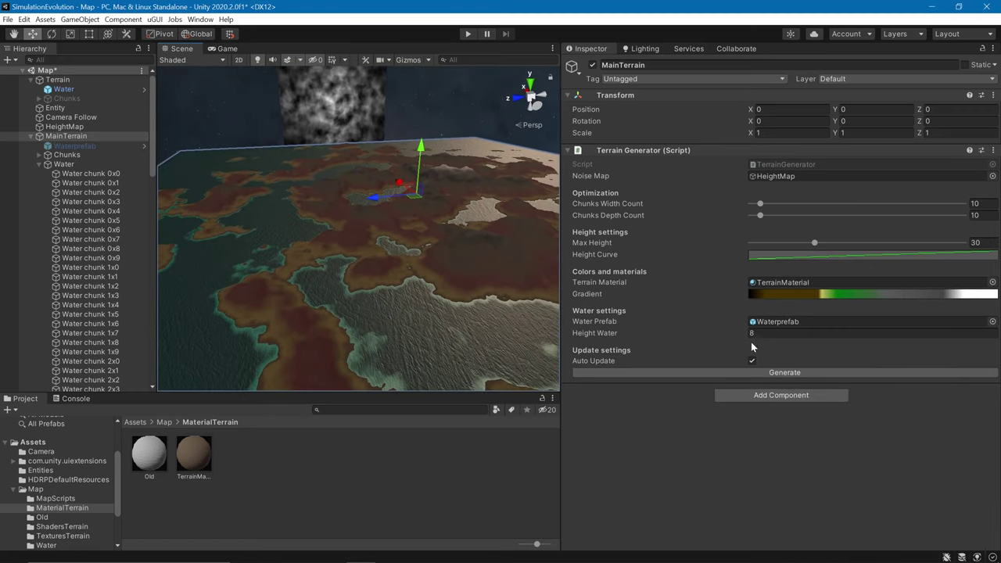
pyautogui.moveTo(344, 297); pyautogui.dragTo(375, 288, button='right')
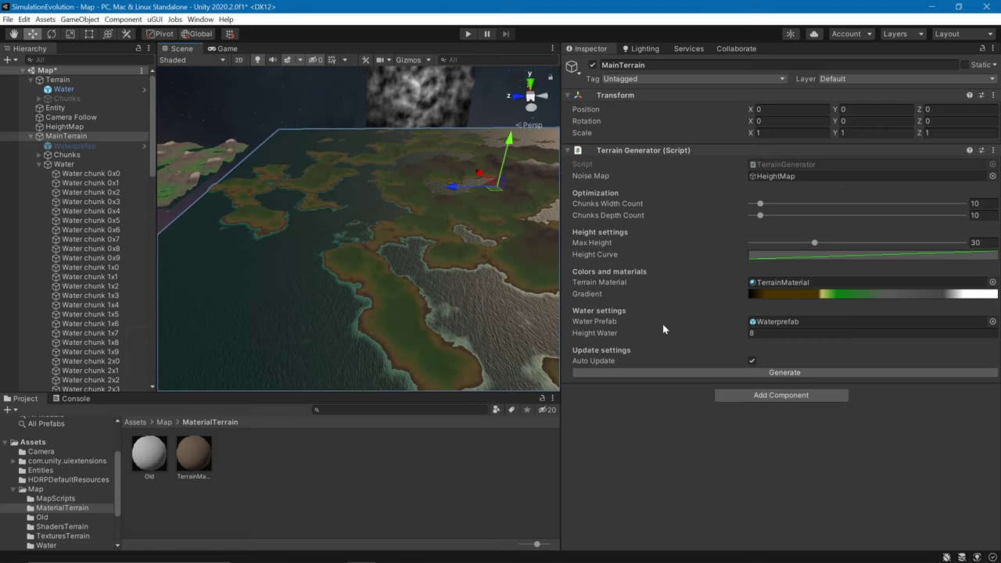
# - Try adjusting MainTerrain's Height Water, return it to 8, and inspect the shoreline
pyautogui.moveTo(484, 316); pyautogui.dragTo(547, 344, button='right')
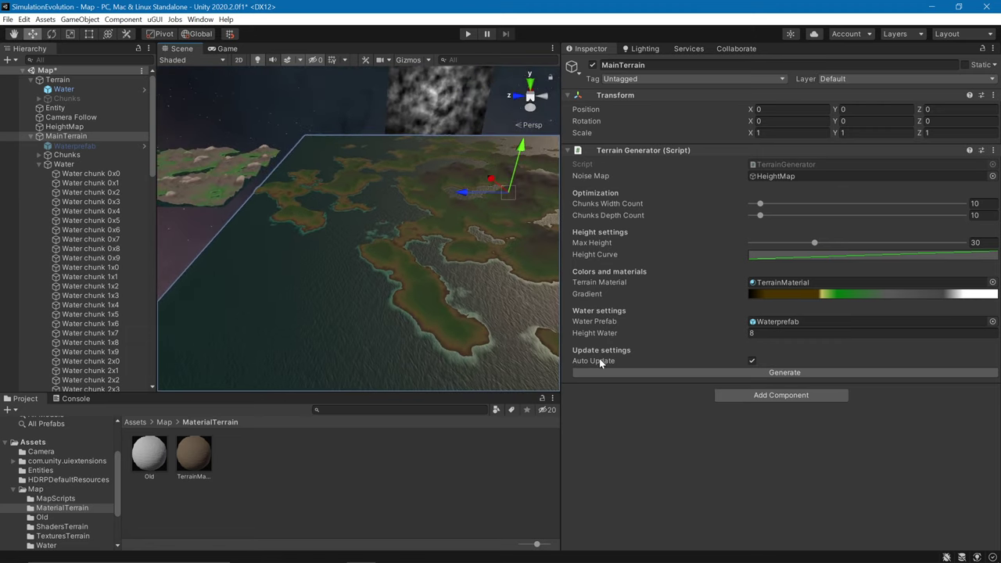
pyautogui.moveTo(607, 335)
pyautogui.mouseDown()
pyautogui.moveTo(620, 335)
pyautogui.moveTo(596, 336)
pyautogui.mouseUp()
pyautogui.moveTo(380, 236); pyautogui.dragTo(484, 281, button='right')
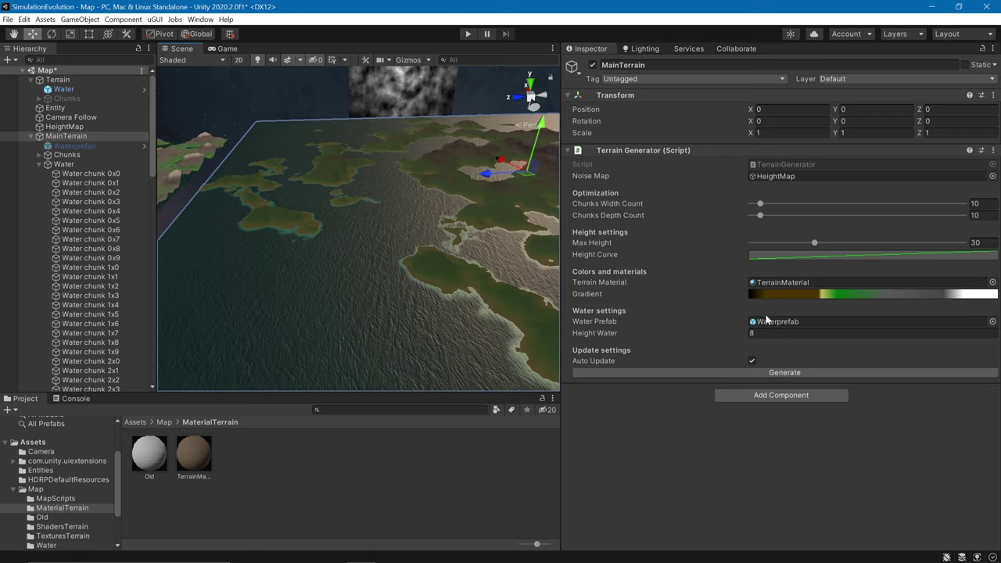
# - Show the TerrainMaterial's properties and examine the textured islands up close
pyautogui.click(187, 453)
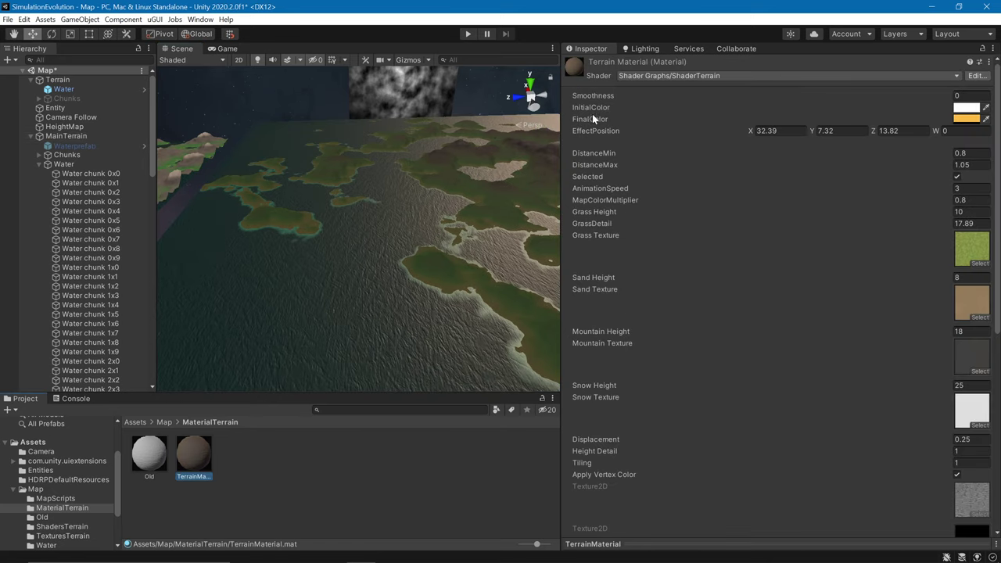
pyautogui.moveTo(393, 197); pyautogui.dragTo(494, 201, button='right')
pyautogui.keyDown('alt'); pyautogui.moveTo(494, 202); pyautogui.dragTo(516, 197); pyautogui.keyUp('alt')
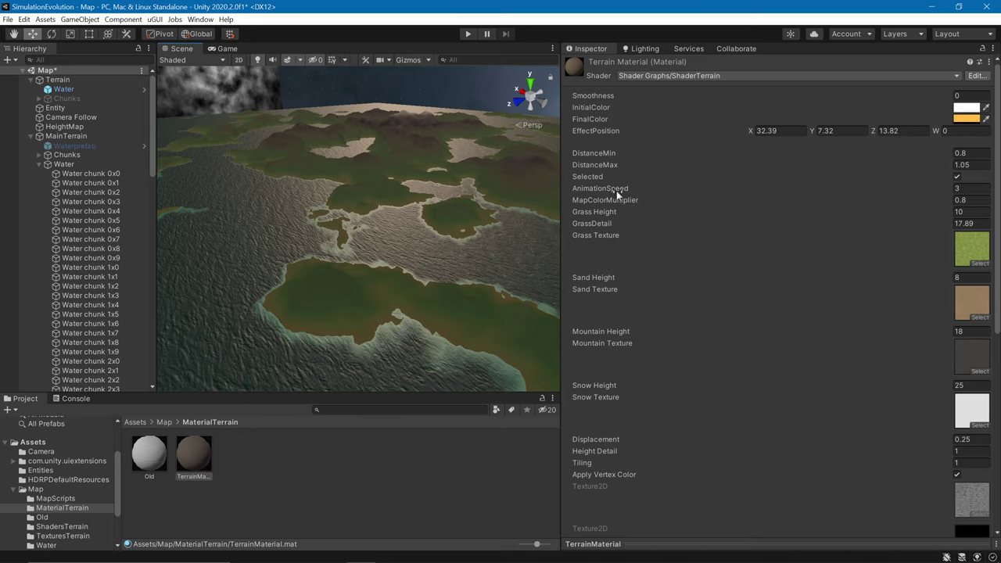
# - Examine the islands and their shorelines in the scene from several angles and distances
pyautogui.moveTo(396, 160); pyautogui.dragTo(410, 186, button='right')
pyautogui.press('w')
pyautogui.keyDown('alt'); pyautogui.moveTo(409, 185); pyautogui.dragTo(240, 213); pyautogui.keyUp('alt')
pyautogui.moveTo(282, 210); pyautogui.dragTo(219, 248, button='right')
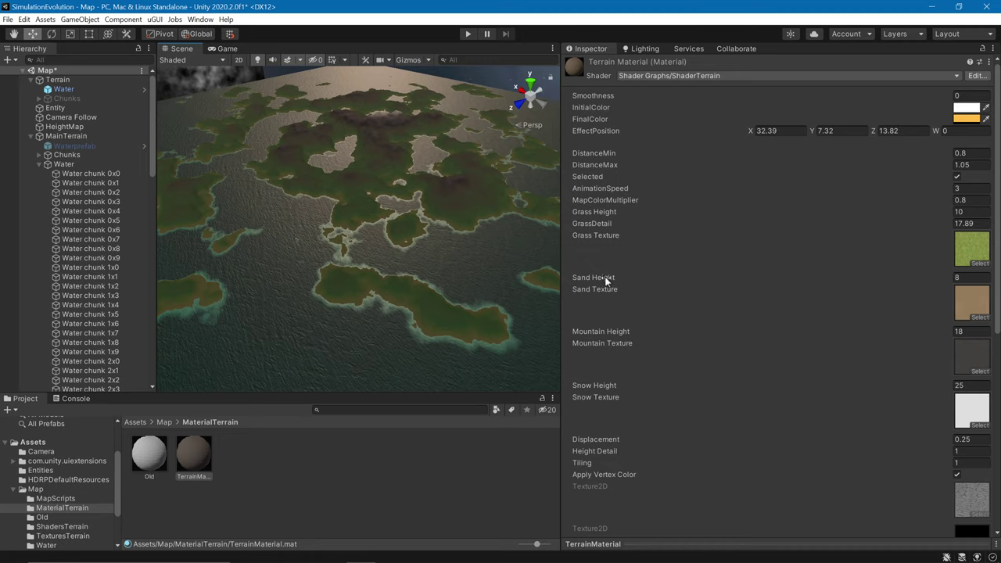
pyautogui.moveTo(431, 277); pyautogui.dragTo(428, 275, button='right')
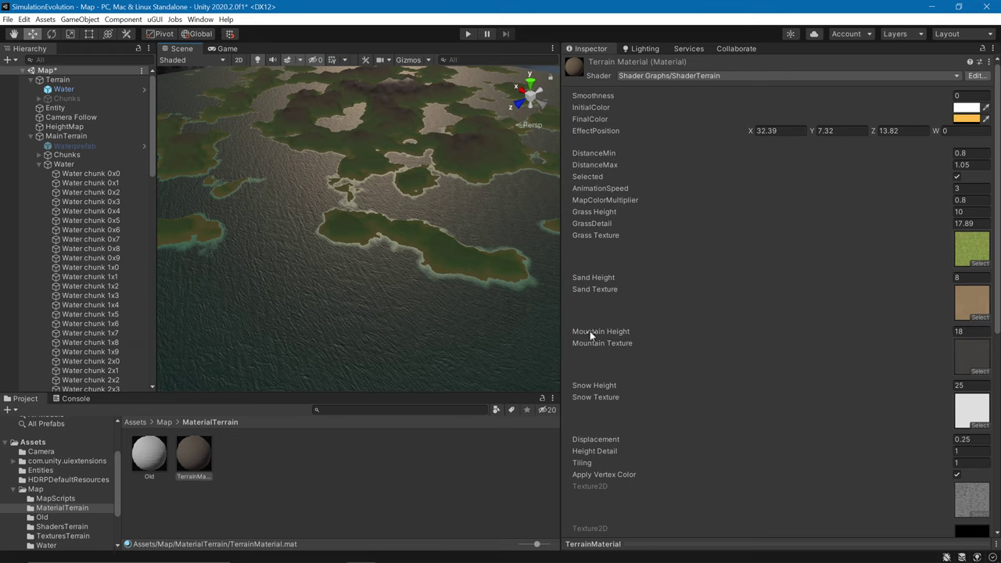
pyautogui.moveTo(448, 274); pyautogui.dragTo(446, 227, button='right')
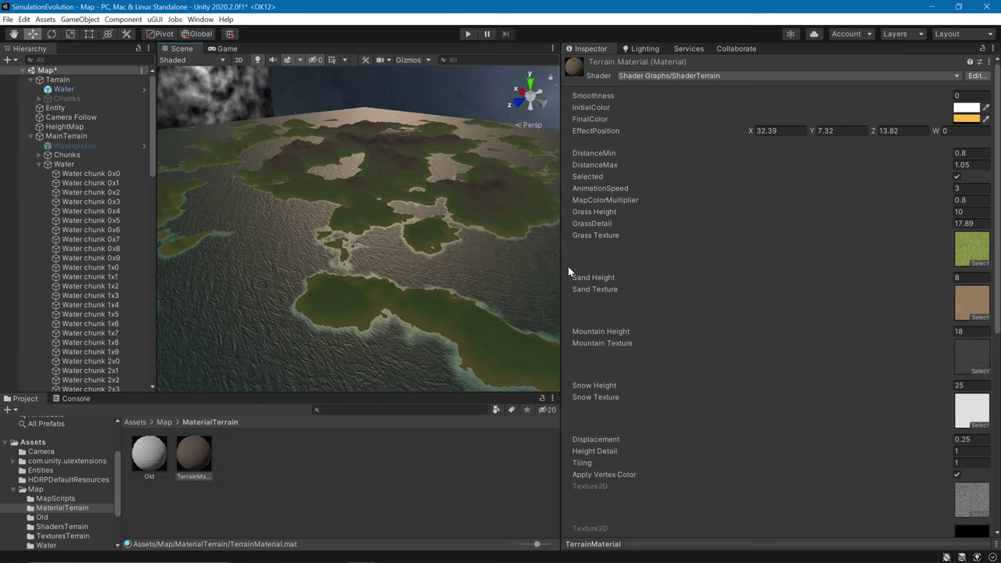
# - Try adjusting the TerrainMaterial's Sand Height, return it to 8, and review the remaining properties
pyautogui.moveTo(582, 278); pyautogui.dragTo(672, 268)
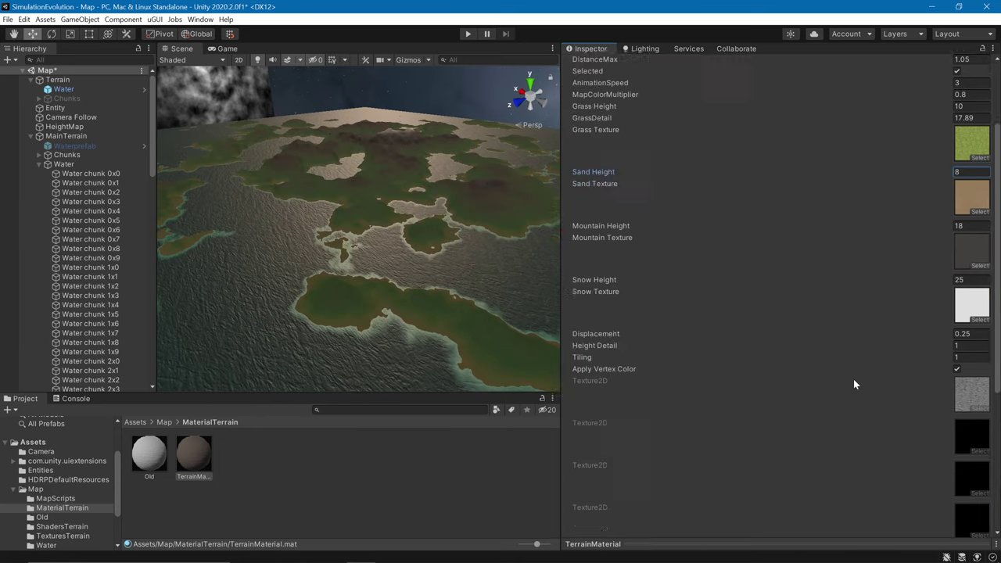
pyautogui.scroll(-7, 853, 383)
pyautogui.scroll(10, 878, 381)
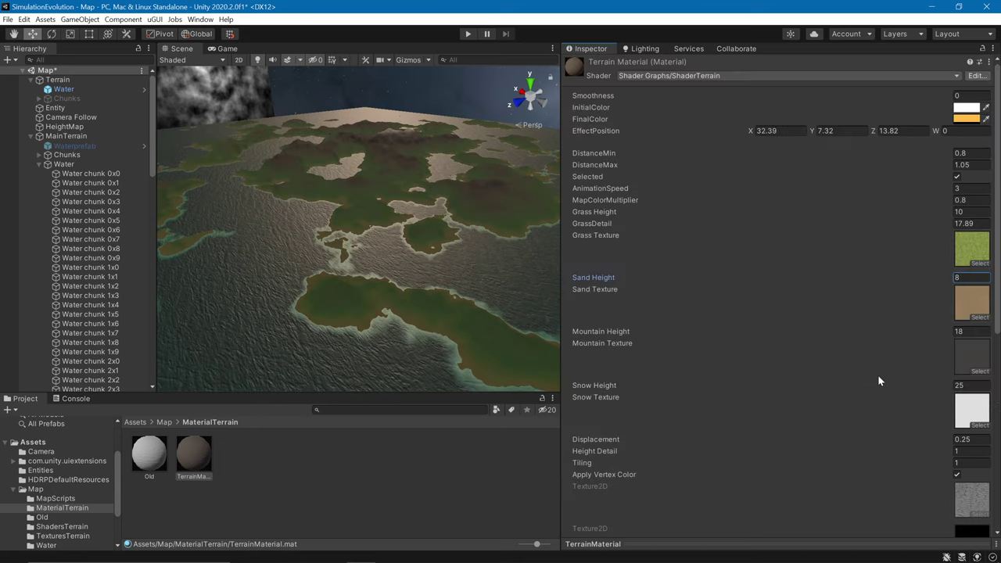
# - Disable Apply Vertex Color on the TerrainMaterial
pyautogui.click(956, 475)
pyautogui.click(592, 215)
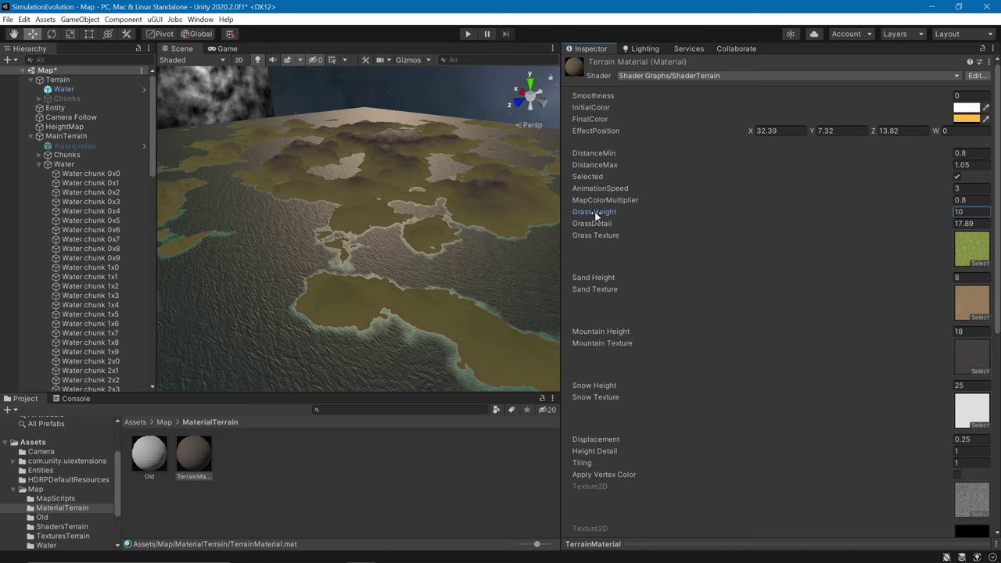
# - Try a different Sand Height on the TerrainMaterial, undo the change, and view the islands
pyautogui.moveTo(587, 281); pyautogui.dragTo(634, 278)
pyautogui.hotkey('ctrl', 'z')
pyautogui.moveTo(302, 255); pyautogui.dragTo(329, 244, button='right')
pyautogui.press('w')
pyautogui.keyDown('alt'); pyautogui.moveTo(328, 244); pyautogui.dragTo(271, 279); pyautogui.keyUp('alt')
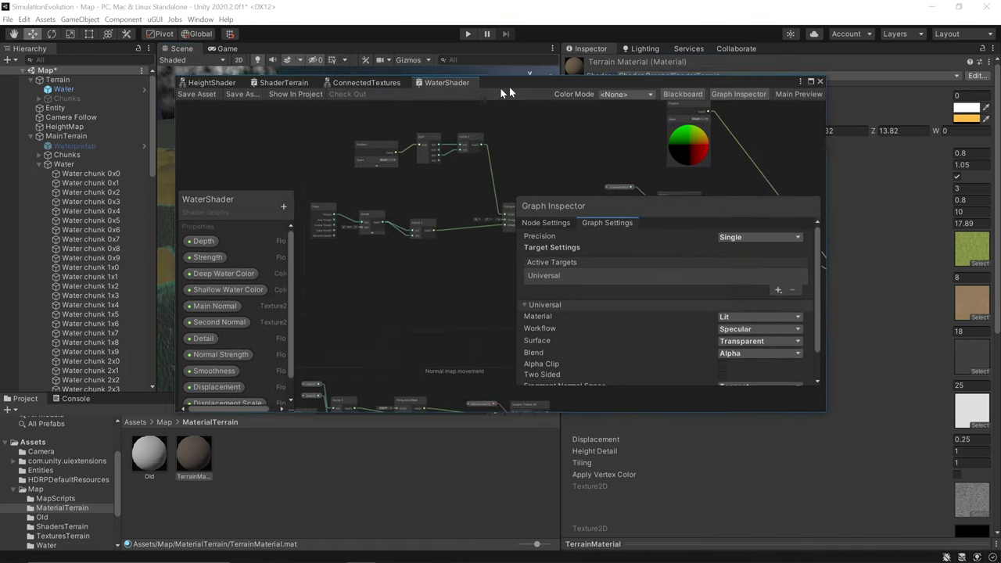
# - Maximize the shader graph window and examine WaterShader's Vertex displacement and Normal map movement groups
pyautogui.moveTo(509, 87); pyautogui.dragTo(701, 56)
pyautogui.click(834, 51)
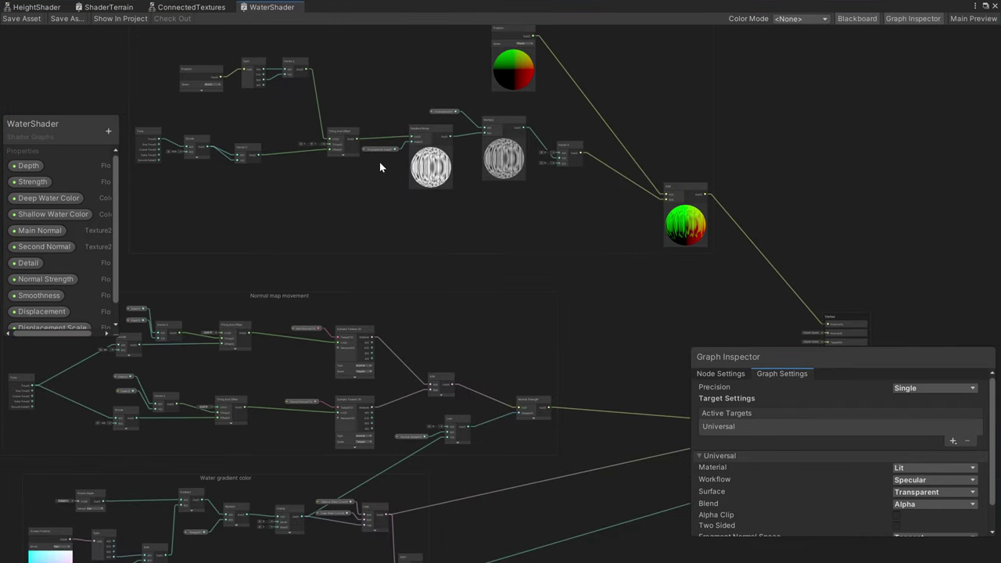
pyautogui.scroll(1, 336, 161)
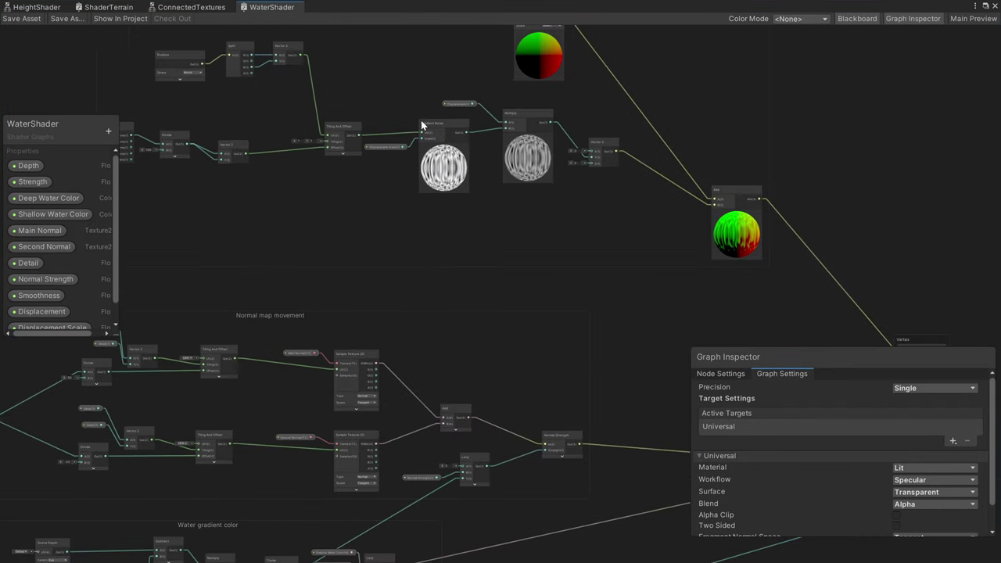
pyautogui.scroll(2, 383, 219)
pyautogui.scroll(-4, 379, 216)
pyautogui.moveTo(371, 211); pyautogui.dragTo(470, 278, button='middle')
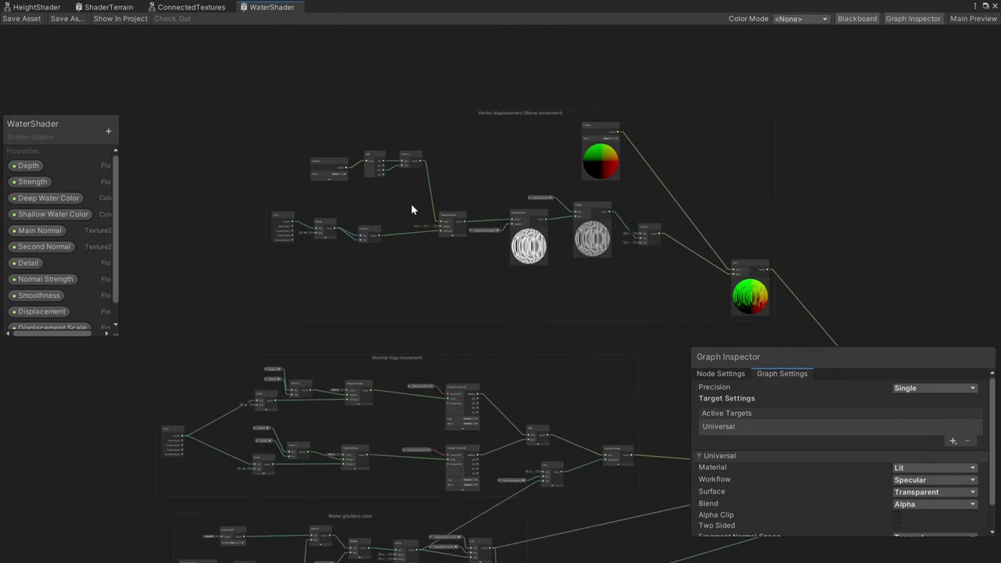
# - Show the ShaderTerrain graph and select the HeightShader node together with its input properties
pyautogui.click(21, 9)
pyautogui.click(104, 8)
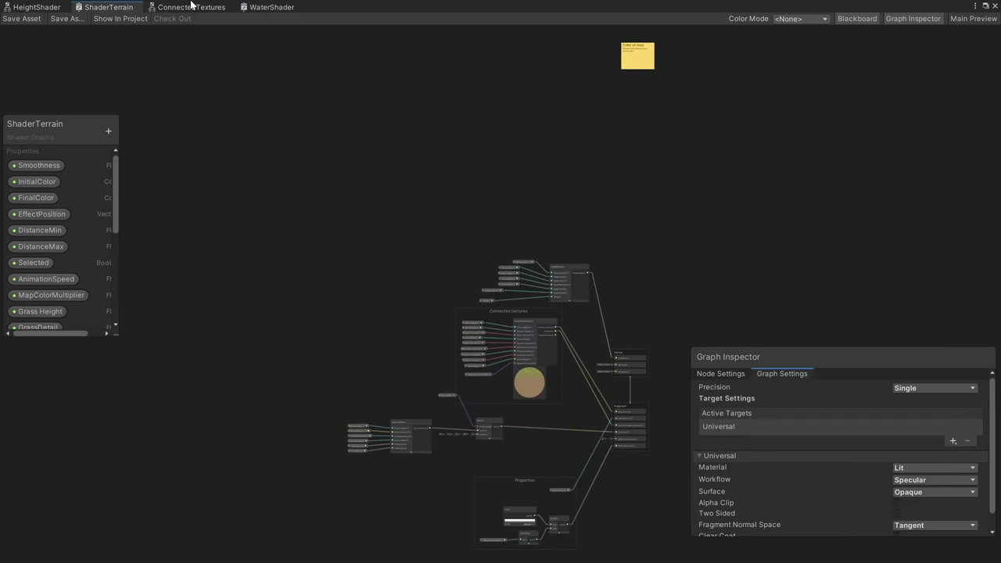
pyautogui.scroll(6, 615, 373)
pyautogui.moveTo(531, 222); pyautogui.dragTo(554, 230, button='middle')
pyautogui.scroll(3, 496, 78)
pyautogui.moveTo(596, 57); pyautogui.dragTo(170, 208)
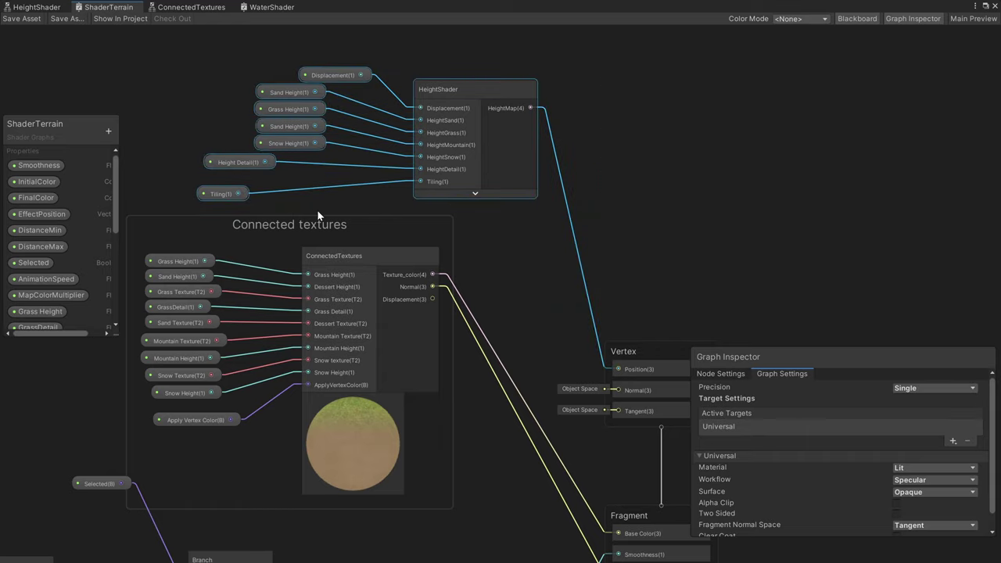
# - Select the Connected textures group and examine the ConnectedTextures node's height and texture inputs
pyautogui.moveTo(511, 338); pyautogui.dragTo(570, 208, button='middle')
pyautogui.scroll(-2, 552, 187)
pyautogui.click(441, 210)
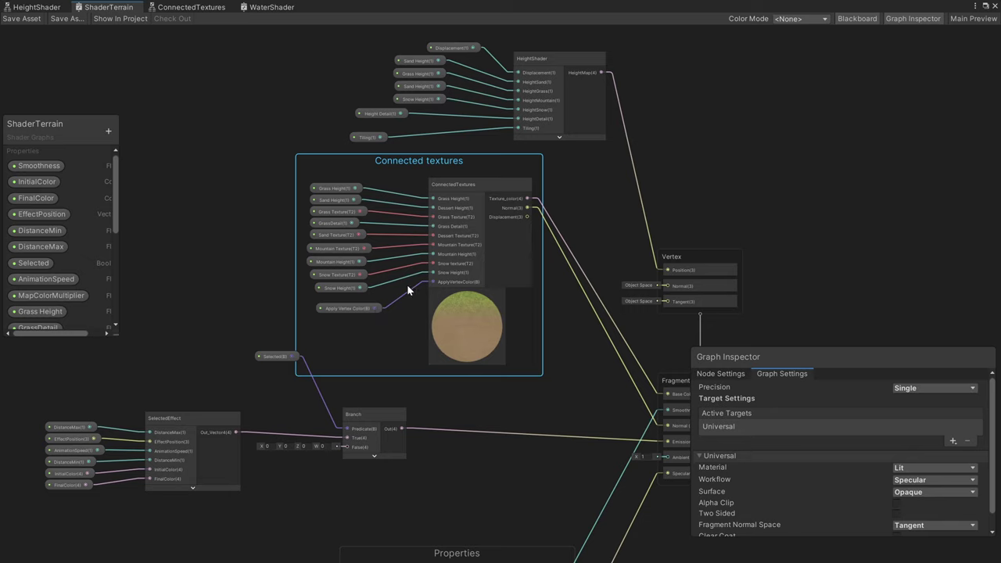
pyautogui.scroll(4, 455, 226)
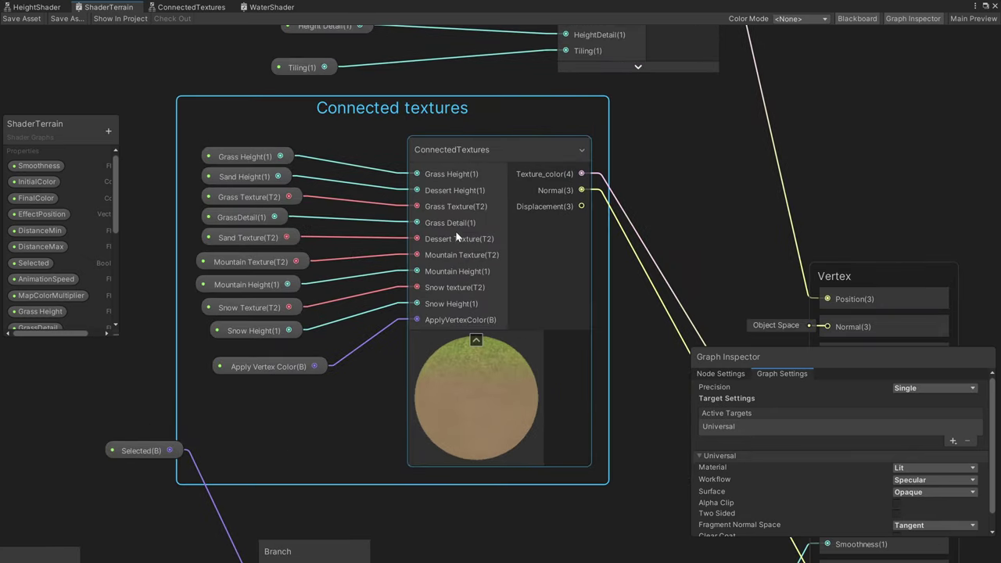
# - Examine the SelectedEffect node and the Branch node that is driven by the Selected property
pyautogui.moveTo(359, 413); pyautogui.dragTo(523, 199, button='middle')
pyautogui.scroll(-1, 317, 355)
pyautogui.moveTo(317, 355); pyautogui.dragTo(451, 315, button='middle')
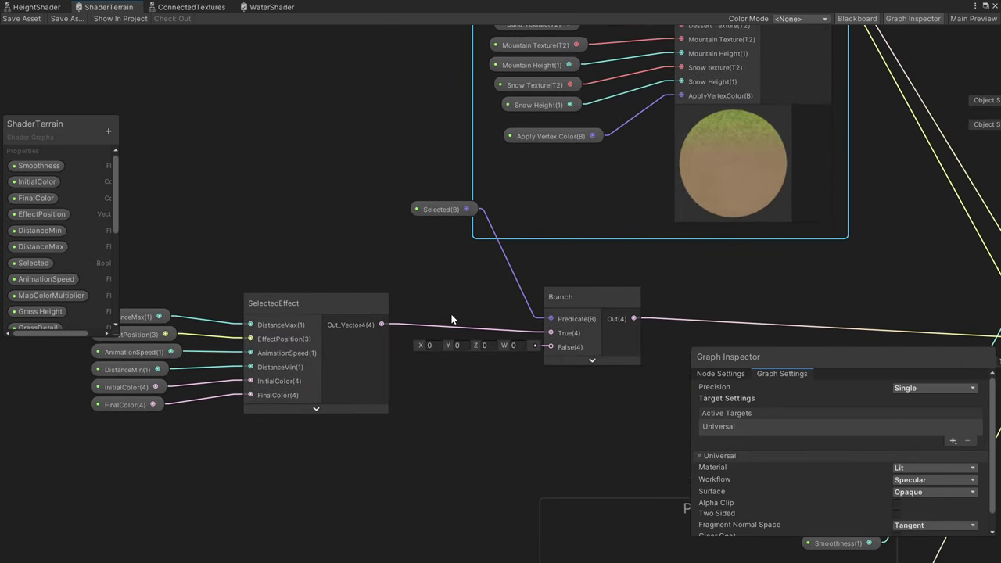
pyautogui.moveTo(632, 436); pyautogui.dragTo(644, 438)
pyautogui.moveTo(159, 287); pyautogui.dragTo(143, 265)
pyautogui.click(235, 223)
# - Examine the Properties group and trace its Smoothness and Multiply outputs to the Fragment block
pyautogui.moveTo(482, 426); pyautogui.dragTo(246, 335, button='middle')
pyautogui.scroll(-1, 244, 335)
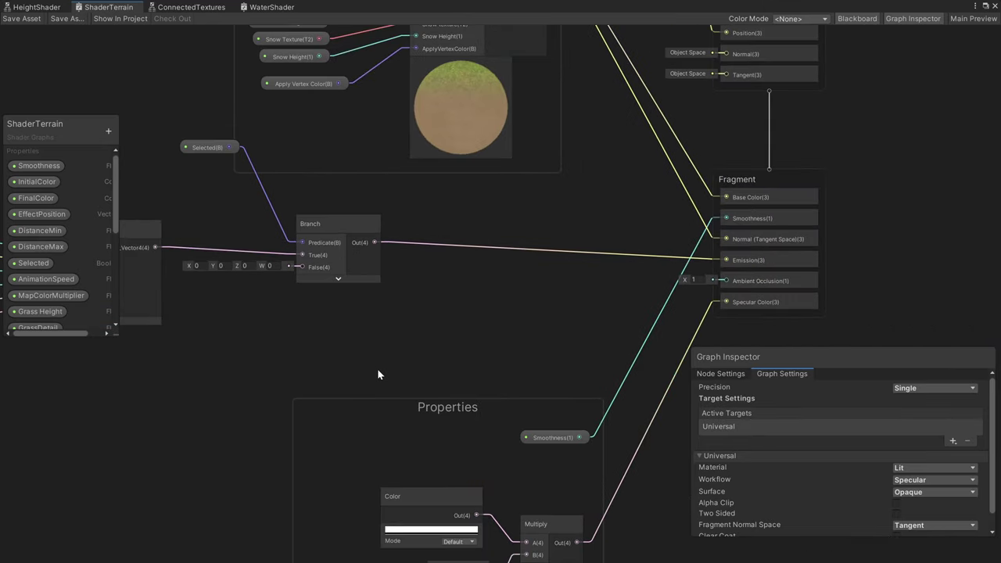
pyautogui.moveTo(377, 369); pyautogui.dragTo(375, 305, button='middle')
pyautogui.moveTo(520, 406); pyautogui.dragTo(486, 341, button='middle')
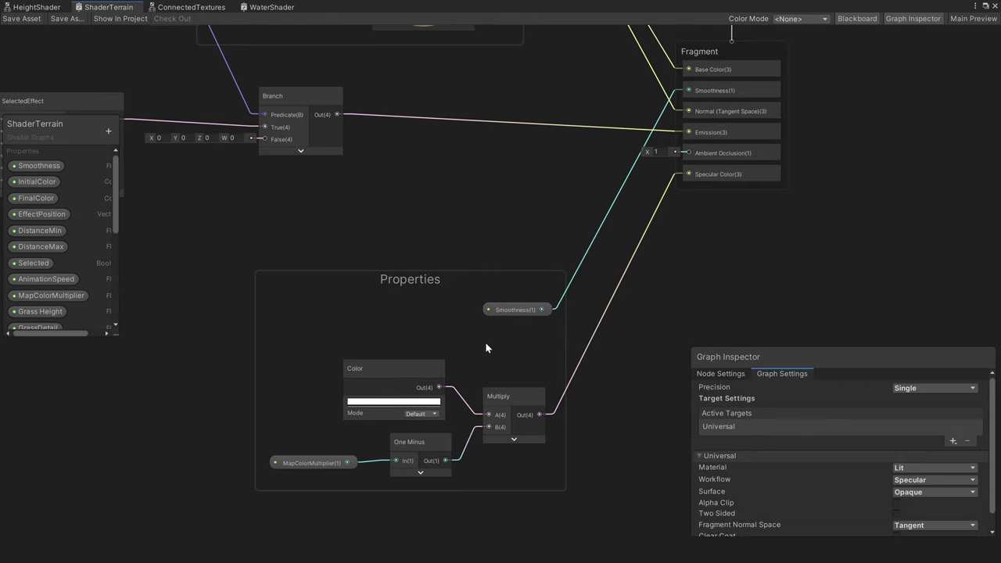
pyautogui.scroll(3, 426, 407)
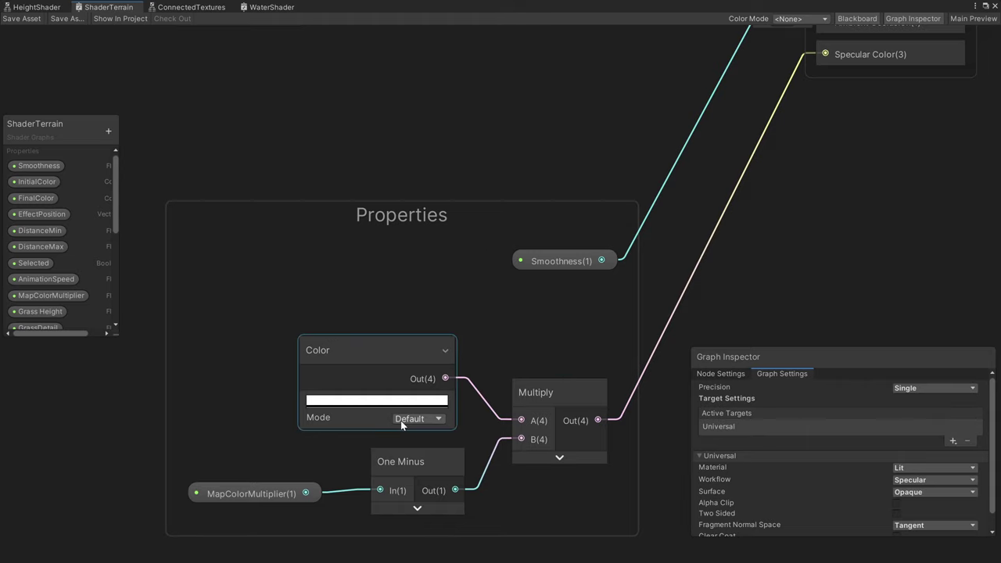
pyautogui.scroll(-1, 433, 242)
pyautogui.moveTo(521, 147); pyautogui.dragTo(385, 355, button='middle')
pyautogui.scroll(-1, 401, 307)
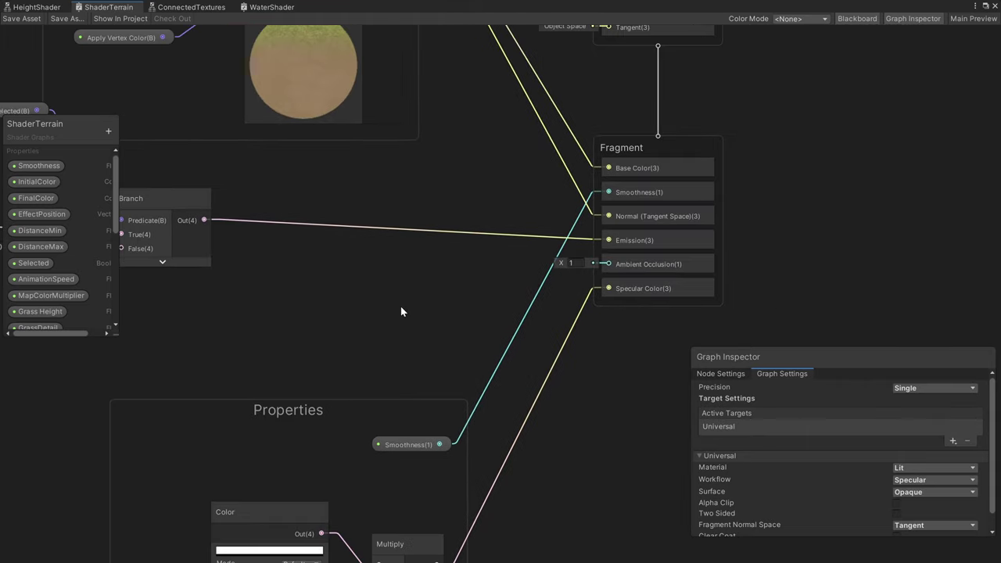
pyautogui.moveTo(396, 286); pyautogui.dragTo(534, 407, button='middle')
pyautogui.scroll(-1, 463, 316)
pyautogui.scroll(-1, 535, 247)
pyautogui.moveTo(564, 254); pyautogui.dragTo(644, 288, button='middle')
# - Show the ConnectedTextures sub graph and compare its colour and normal map node networks
pyautogui.click(191, 8)
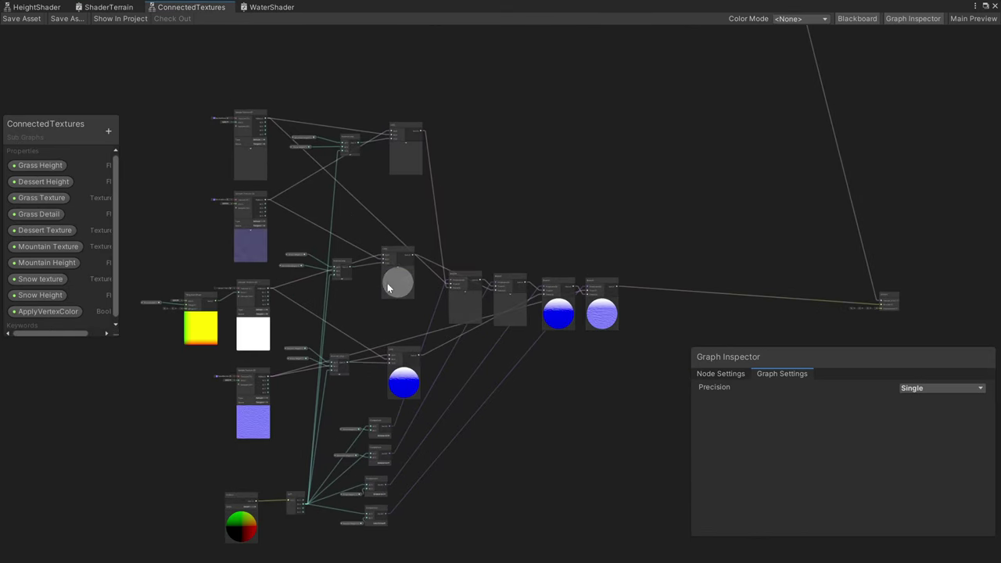
pyautogui.moveTo(535, 208); pyautogui.dragTo(529, 304, button='middle')
pyautogui.scroll(-2, 548, 250)
pyautogui.moveTo(532, 268); pyautogui.dragTo(596, 156, button='middle')
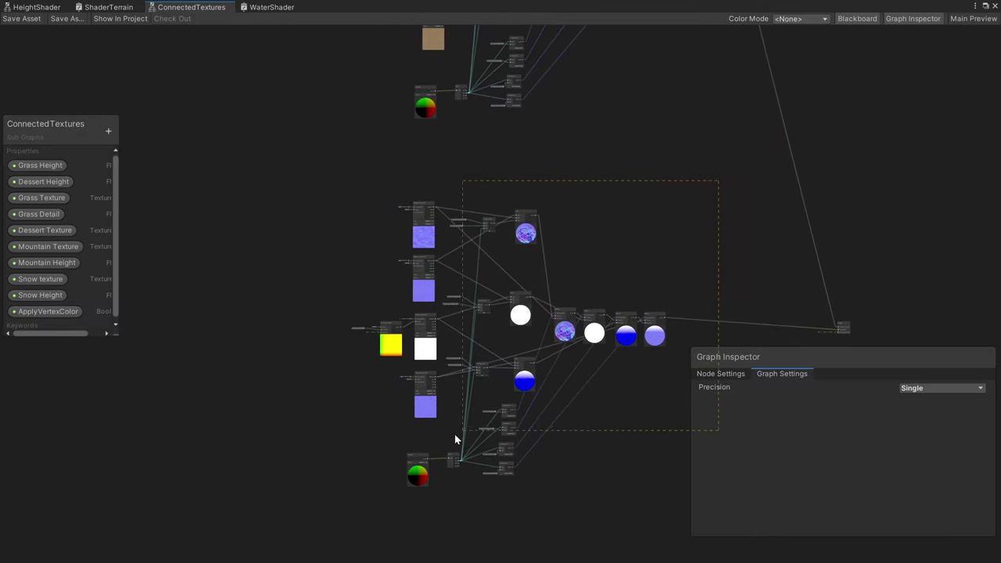
pyautogui.moveTo(415, 150); pyautogui.dragTo(387, 485, button='middle')
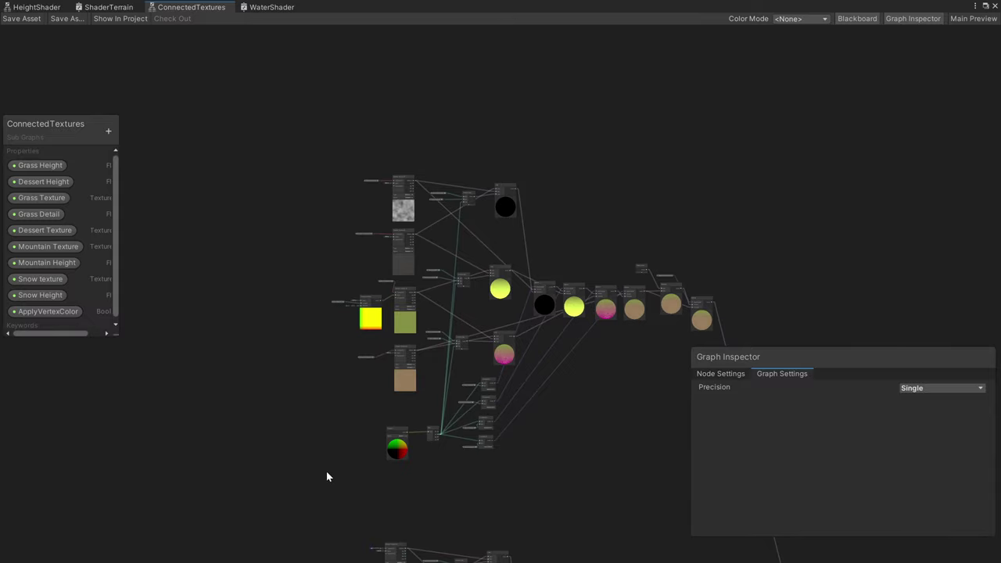
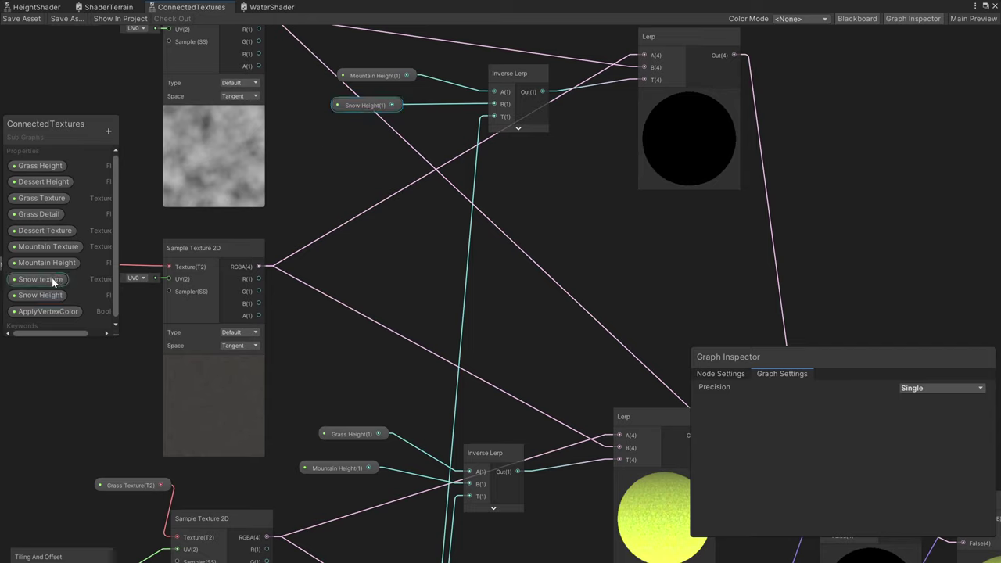
# - Examine the colour network from the snow and mountain texture samples down to the Position and Split nodes
pyautogui.moveTo(465, 173); pyautogui.dragTo(452, 267, button='middle')
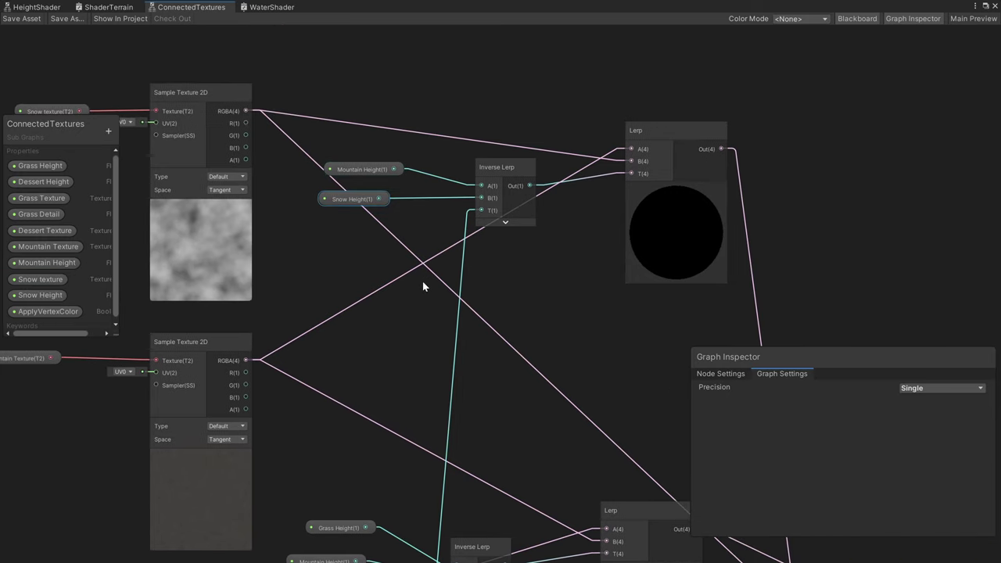
pyautogui.scroll(-2, 423, 287)
pyautogui.moveTo(432, 296); pyautogui.dragTo(486, 75, button='middle')
pyautogui.scroll(-1, 409, 386)
pyautogui.moveTo(410, 371); pyautogui.dragTo(491, 161, button='middle')
pyautogui.moveTo(482, 388); pyautogui.dragTo(483, 287, button='middle')
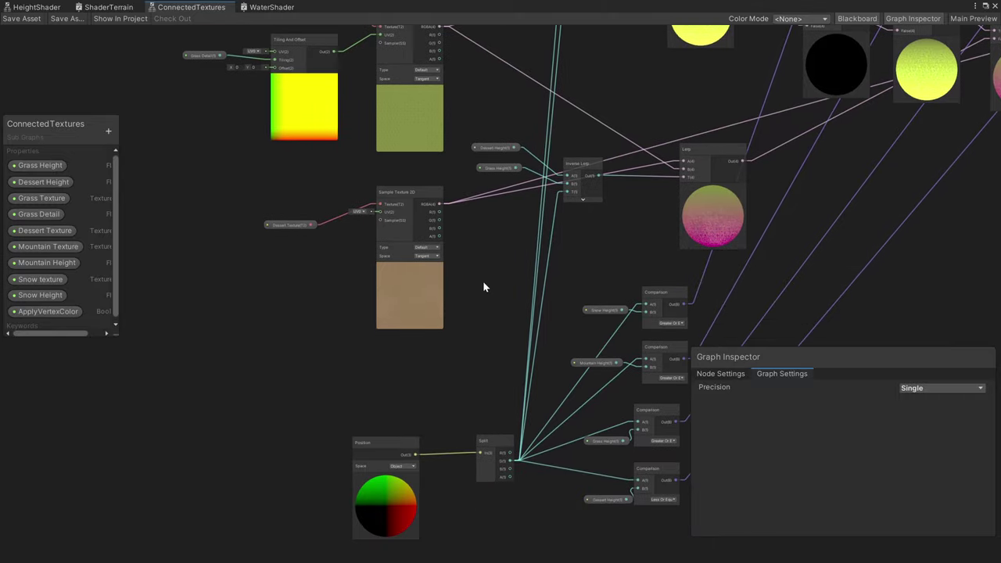
pyautogui.scroll(3, 465, 417)
pyautogui.moveTo(498, 397); pyautogui.dragTo(494, 368, button='middle')
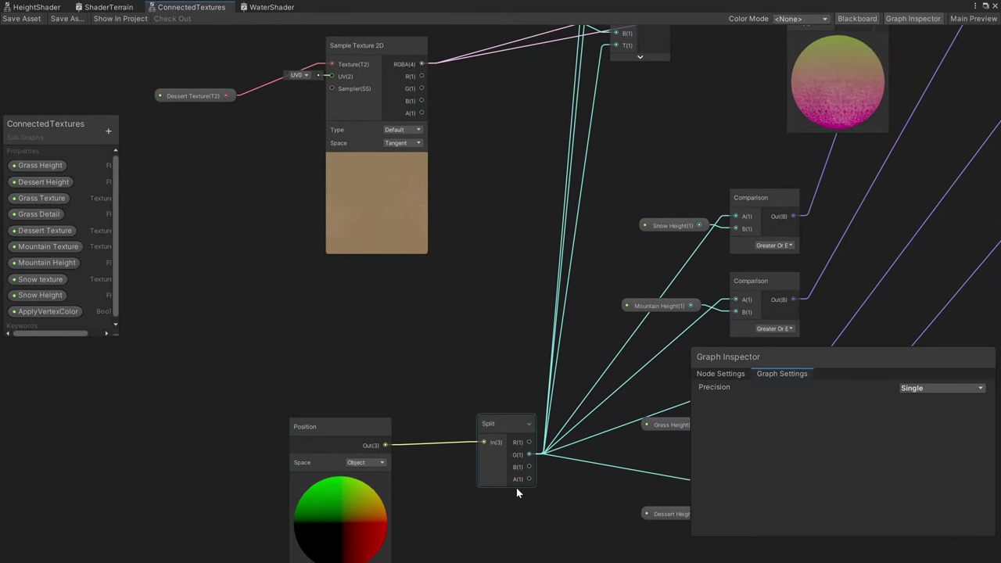
pyautogui.moveTo(542, 259); pyautogui.dragTo(444, 545, button='middle')
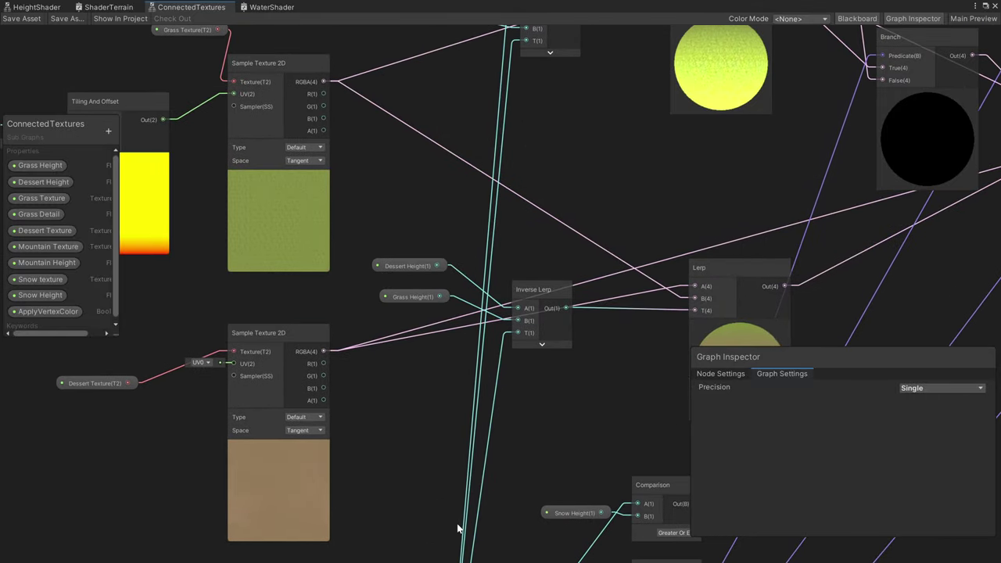
# - Examine the Mountain Height to Snow Height Inverse Lerp and select the snow and mountain Sample Texture 2D nodes
pyautogui.scroll(-3, 600, 136)
pyautogui.moveTo(602, 139); pyautogui.dragTo(504, 416, button='middle')
pyautogui.scroll(2, 504, 139)
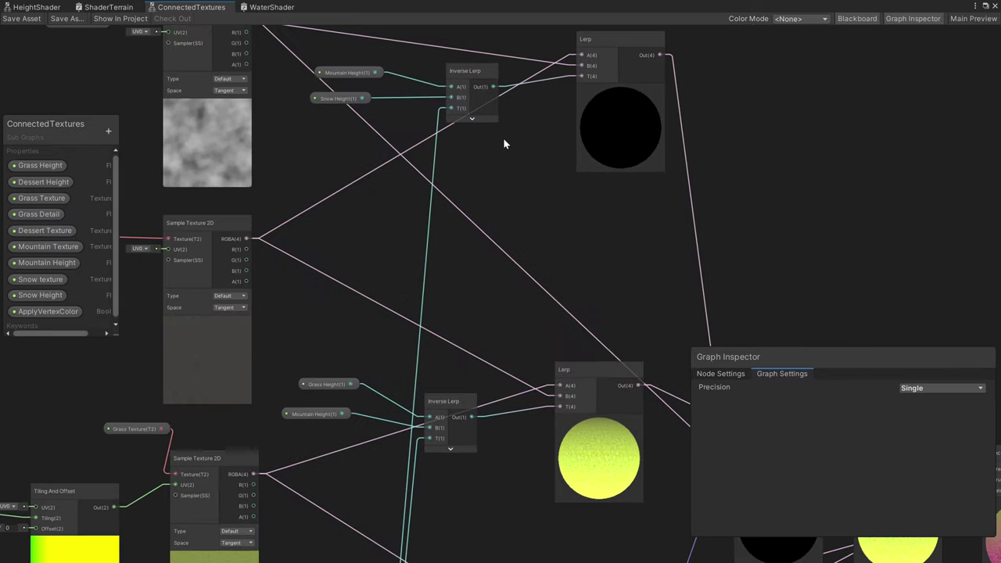
pyautogui.moveTo(503, 144); pyautogui.dragTo(462, 277, button='middle')
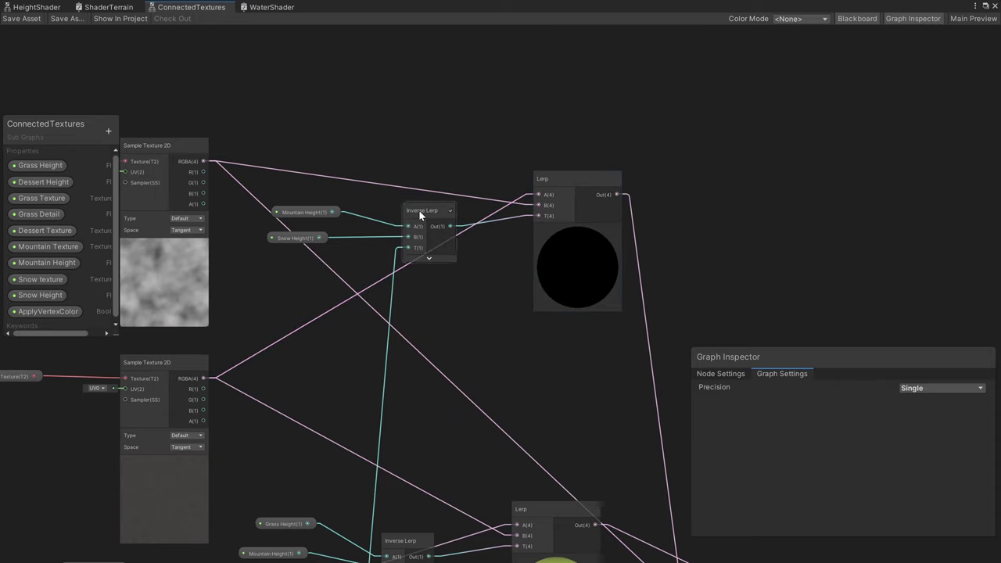
pyautogui.moveTo(451, 288); pyautogui.dragTo(632, 226, button='middle')
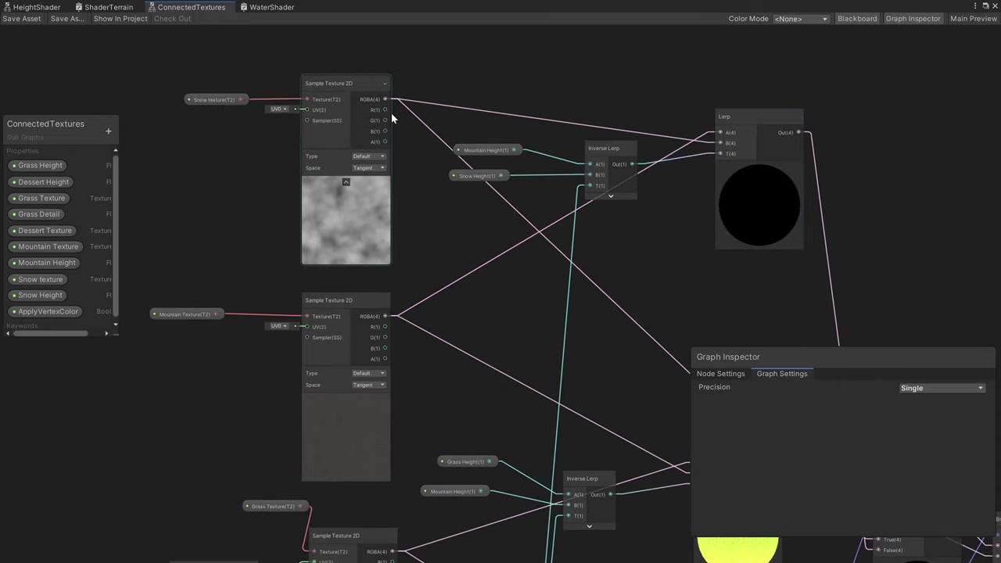
pyautogui.click(326, 129)
pyautogui.click(353, 313)
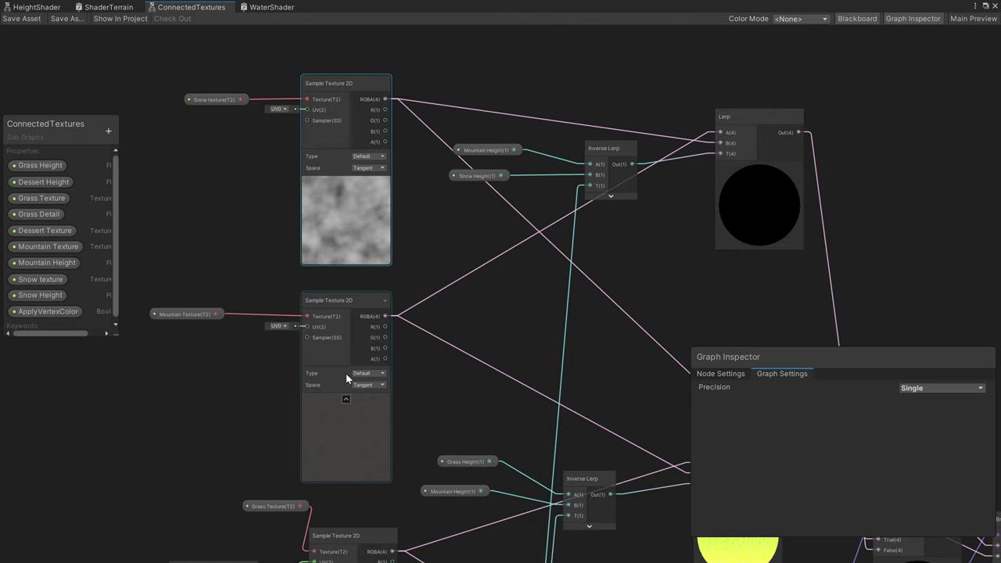
# - Select the Inverse Lerp and Lerp nodes that blend the mountain and snow textures
pyautogui.moveTo(634, 241); pyautogui.dragTo(412, 89, button='middle')
pyautogui.moveTo(478, 363); pyautogui.dragTo(743, 398, button='middle')
pyautogui.scroll(-2, 360, 212)
pyautogui.moveTo(854, 52); pyautogui.dragTo(612, 189)
pyautogui.moveTo(576, 280); pyautogui.dragTo(560, 156, button='middle')
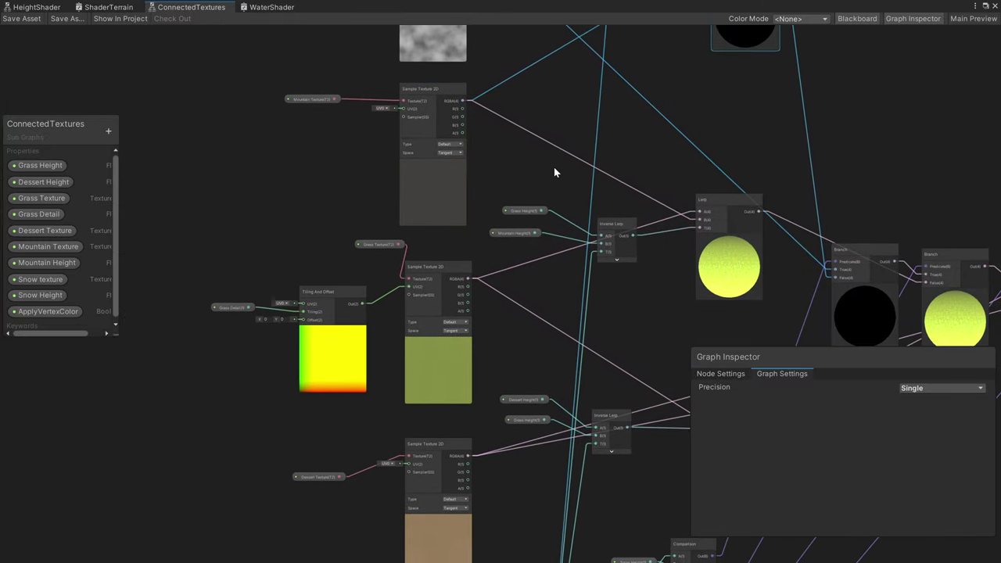
# - Select the mountain and grass texture samples and the Lerp nodes that blend them
pyautogui.click(443, 209)
pyautogui.click(442, 355)
pyautogui.moveTo(509, 161); pyautogui.dragTo(753, 319)
# - Select the Inverse Lerp and Lerp nodes that blend the desert and grass textures, and clear the selection
pyautogui.moveTo(626, 341); pyautogui.dragTo(595, 160, button='middle')
pyautogui.moveTo(469, 199); pyautogui.dragTo(754, 338)
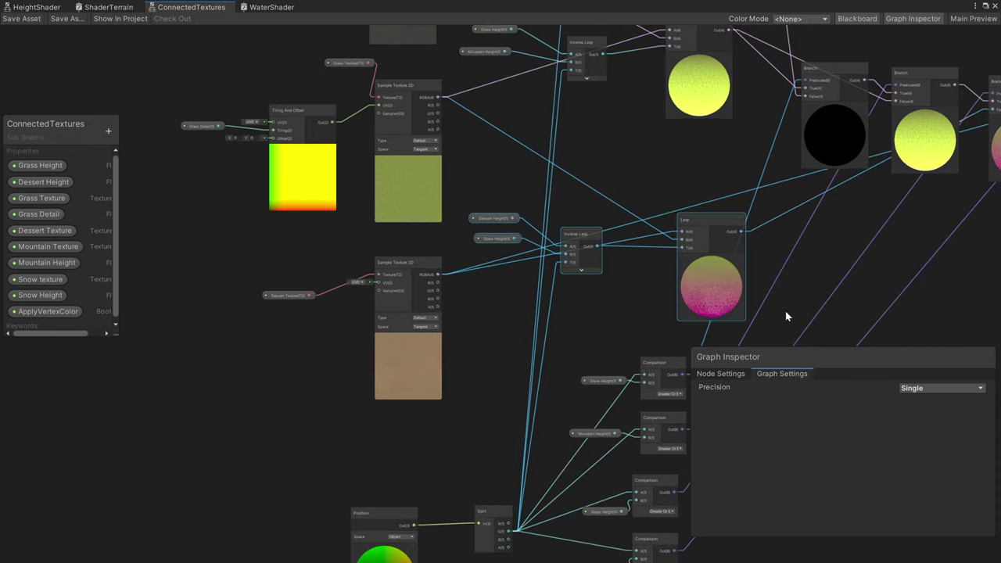
pyautogui.click(927, 323)
# - Examine the chain of Branch nodes and the height Comparison nodes that feed their predicates
pyautogui.moveTo(921, 197); pyautogui.dragTo(491, 331, button='middle')
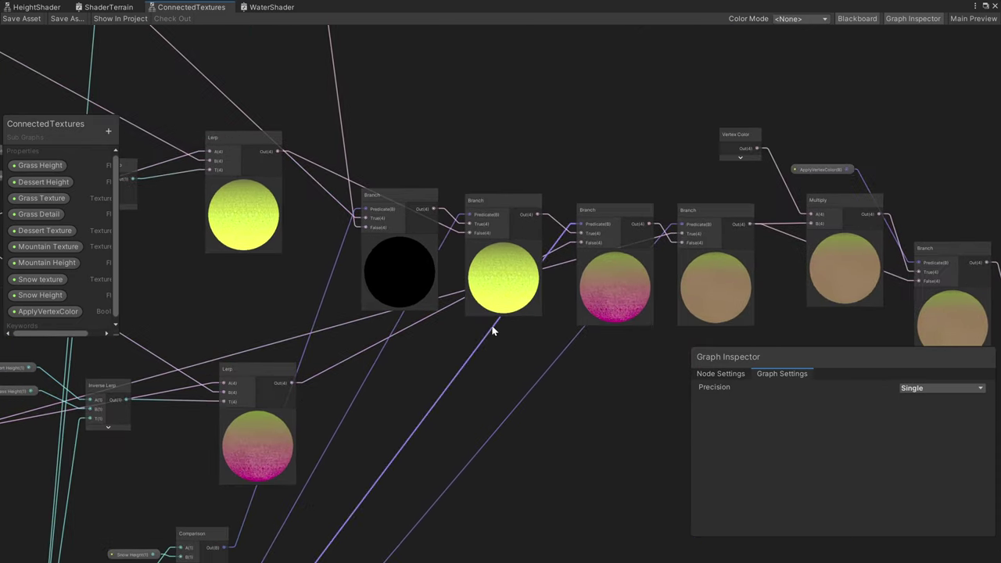
pyautogui.scroll(2, 498, 326)
pyautogui.click(416, 252)
pyautogui.scroll(-2, 333, 322)
pyautogui.moveTo(149, 516); pyautogui.dragTo(572, 275, button='middle')
pyautogui.moveTo(528, 373); pyautogui.dragTo(456, 289, button='middle')
pyautogui.scroll(2, 457, 288)
pyautogui.scroll(2, 409, 381)
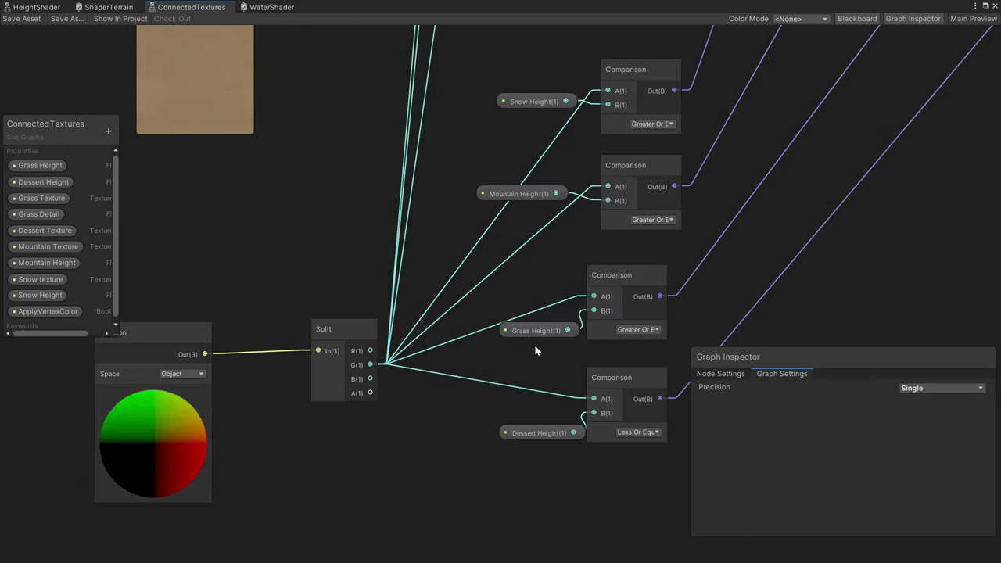
# - Trace the height Comparison outputs up to the Branch predicates and back to the Lerp nodes and texture samples
pyautogui.moveTo(609, 266); pyautogui.dragTo(484, 321, button='middle')
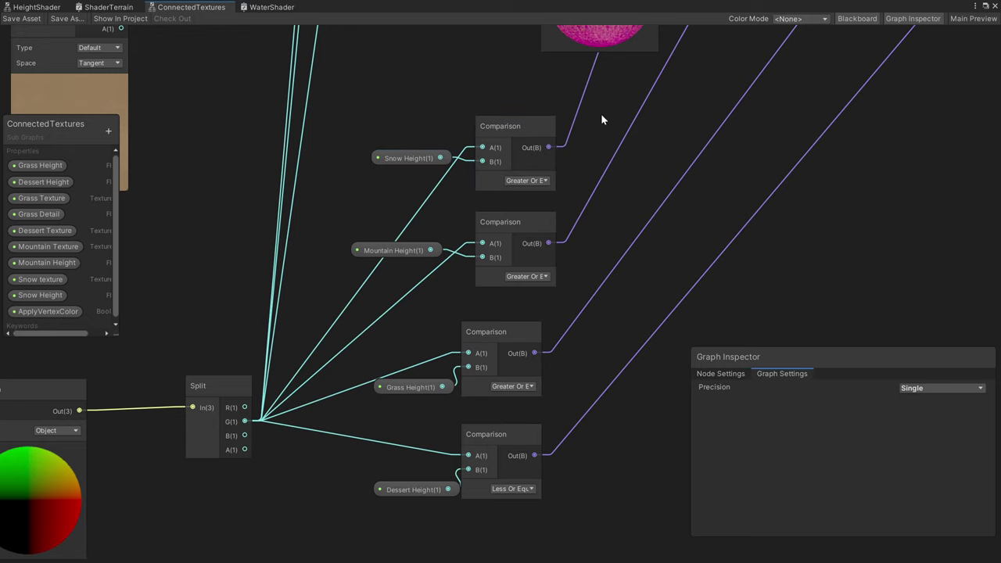
pyautogui.moveTo(652, 85); pyautogui.dragTo(329, 546, button='middle')
pyautogui.scroll(-2, 644, 211)
pyautogui.moveTo(643, 212); pyautogui.dragTo(554, 288, button='middle')
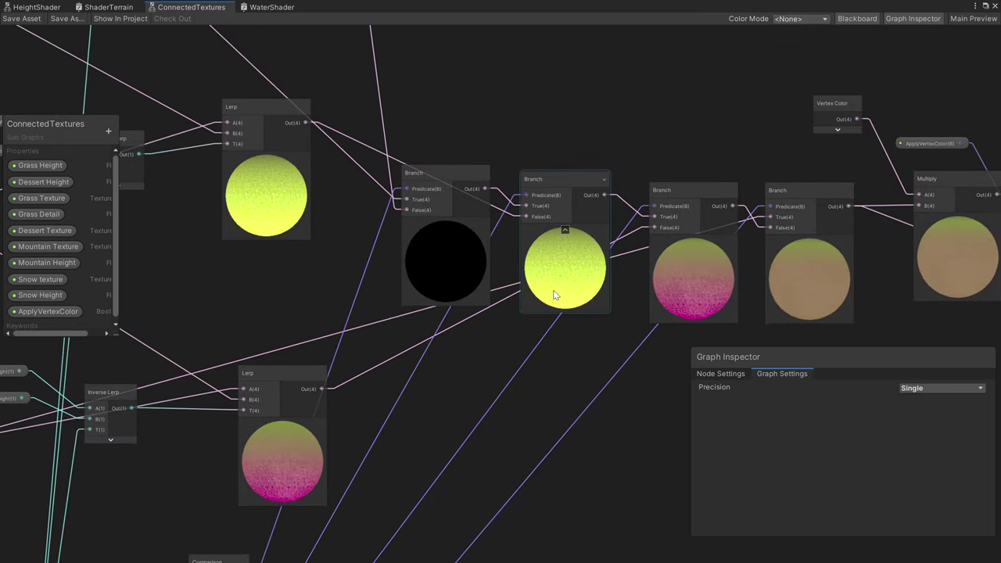
pyautogui.scroll(-1, 520, 242)
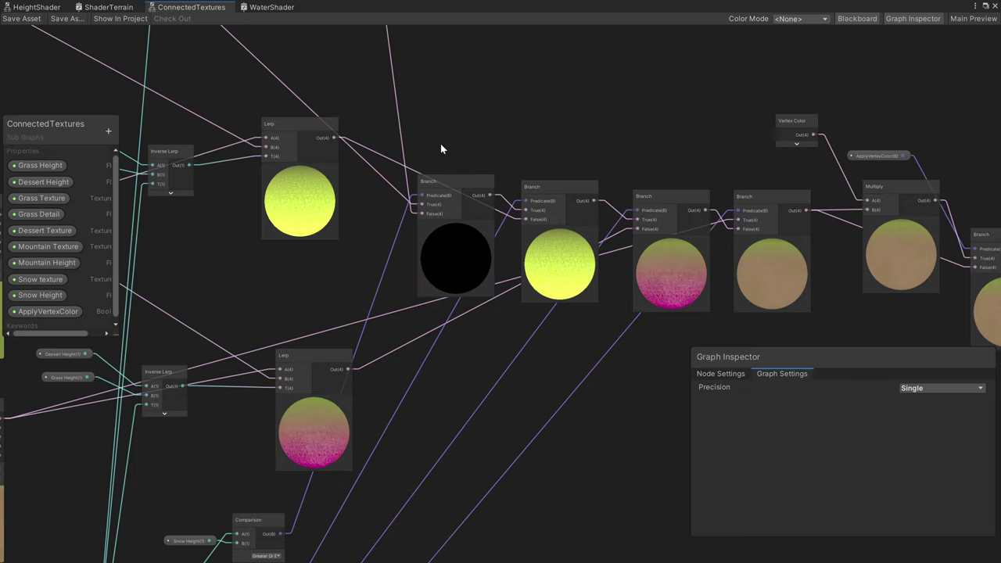
pyautogui.scroll(-3, 489, 240)
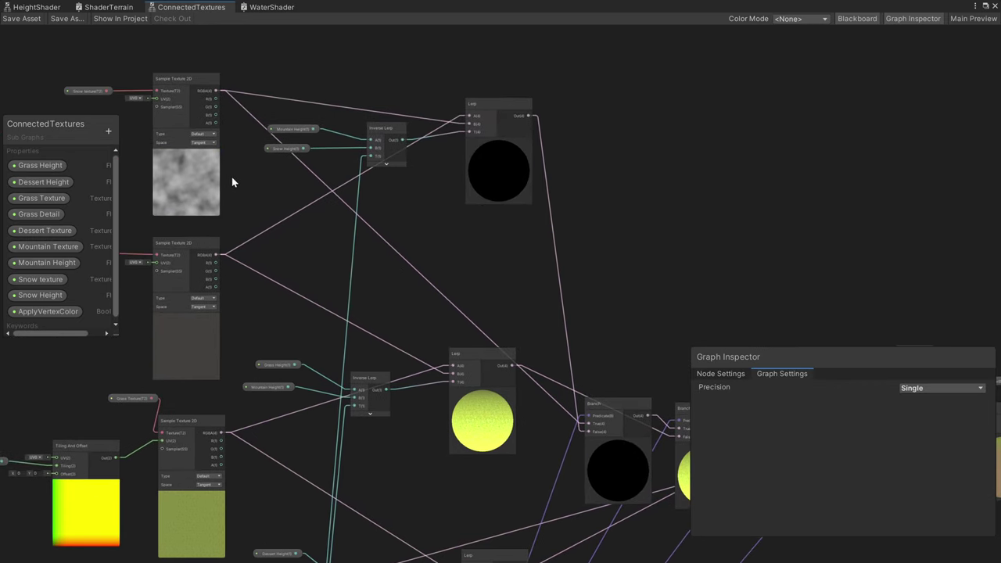
# - Select the snow and mountain texture samples and follow their connections through the Lerp nodes into the Branch chain
pyautogui.click(218, 180)
pyautogui.moveTo(341, 261); pyautogui.dragTo(314, 206, button='middle')
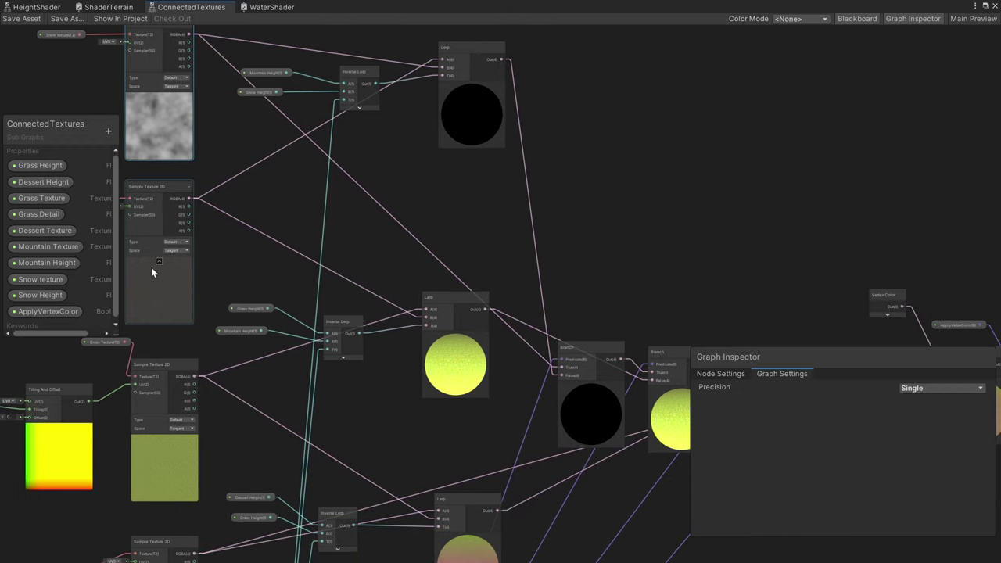
pyautogui.moveTo(150, 267); pyautogui.dragTo(151, 260)
pyautogui.click(175, 130)
pyautogui.moveTo(299, 247); pyautogui.dragTo(219, 193, button='middle')
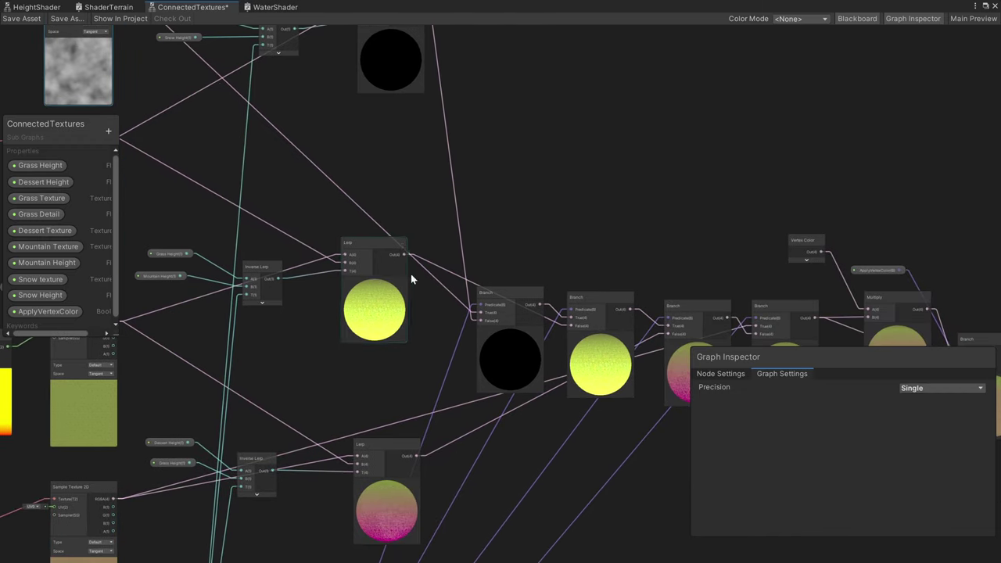
pyautogui.moveTo(420, 142); pyautogui.dragTo(355, 41, button='middle')
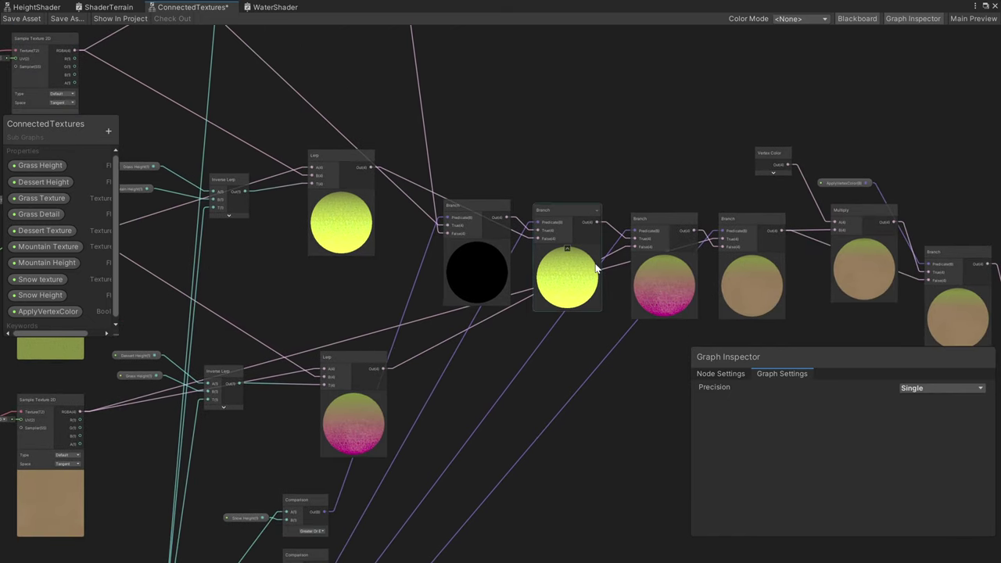